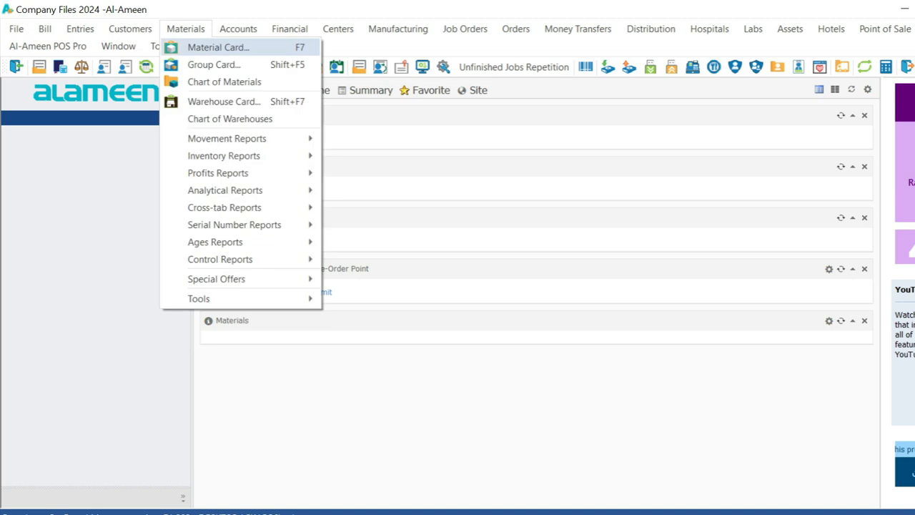
- Open the chart of materials to review the existing material groups, and look over the material and group card commands
key(Down)
key(Return)
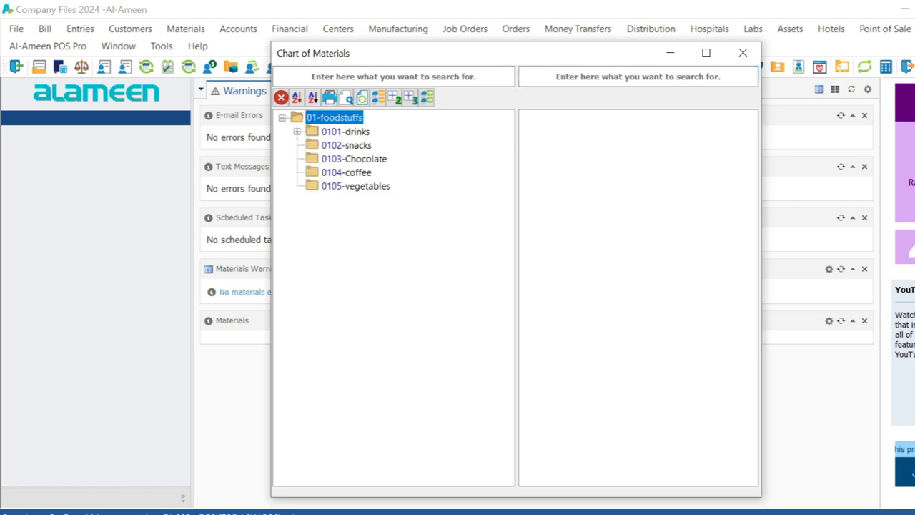
click(185, 29)
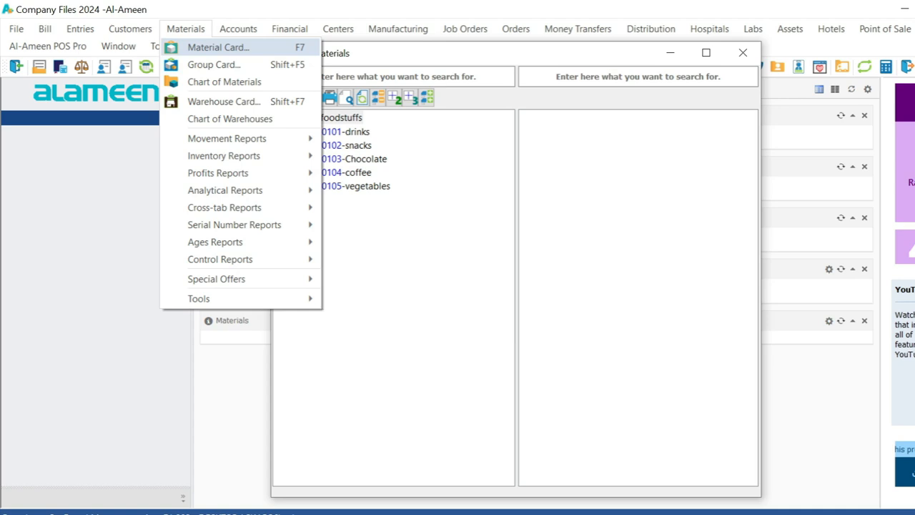
click(215, 64)
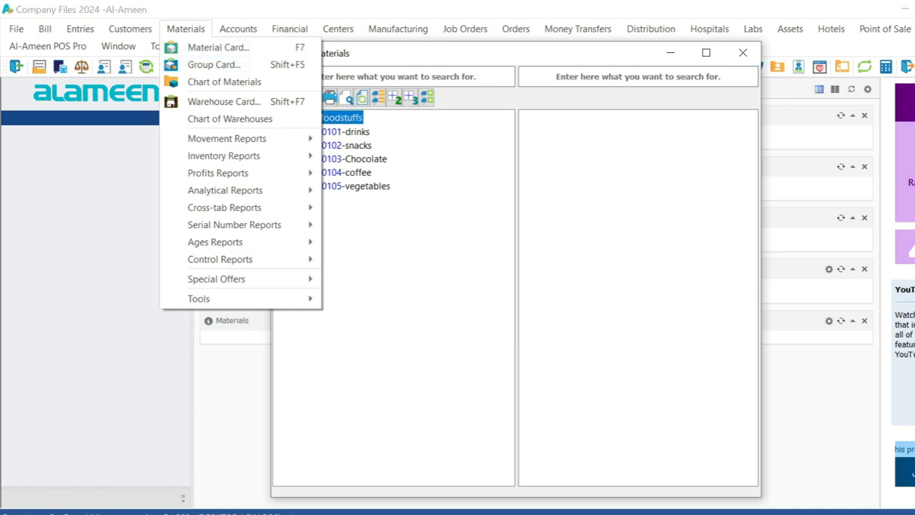
key(Escape)
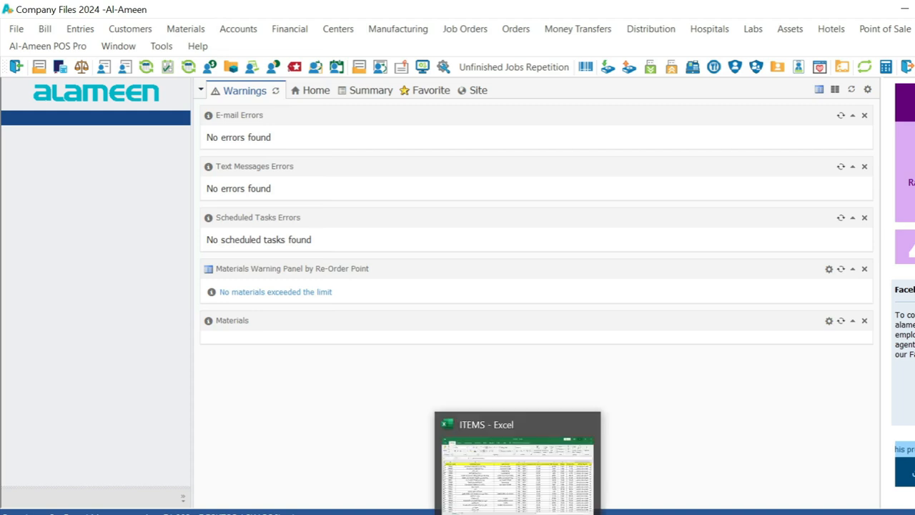
- Switch to the ITEMS workbook in Excel and narrow columns A, B, C and F to fit the sheet through Group Code
click(518, 512)
click(218, 235)
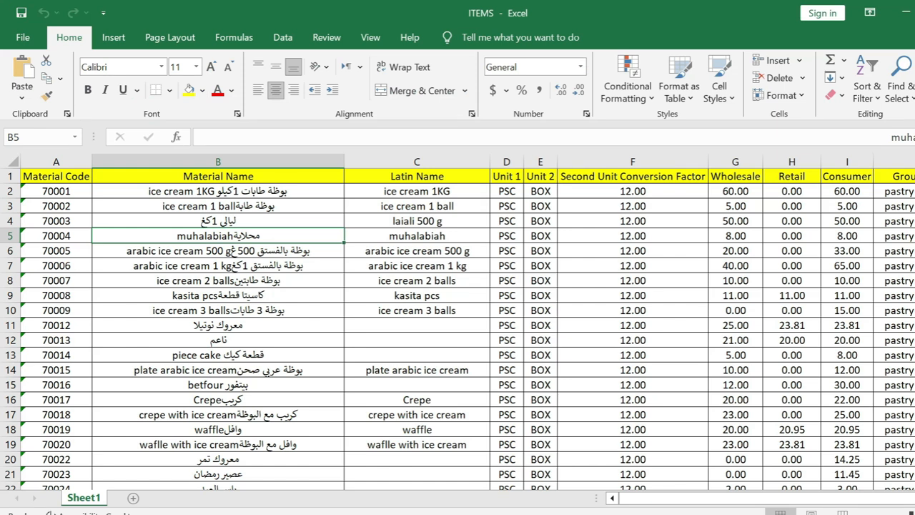
drag(91, 162, 85, 161)
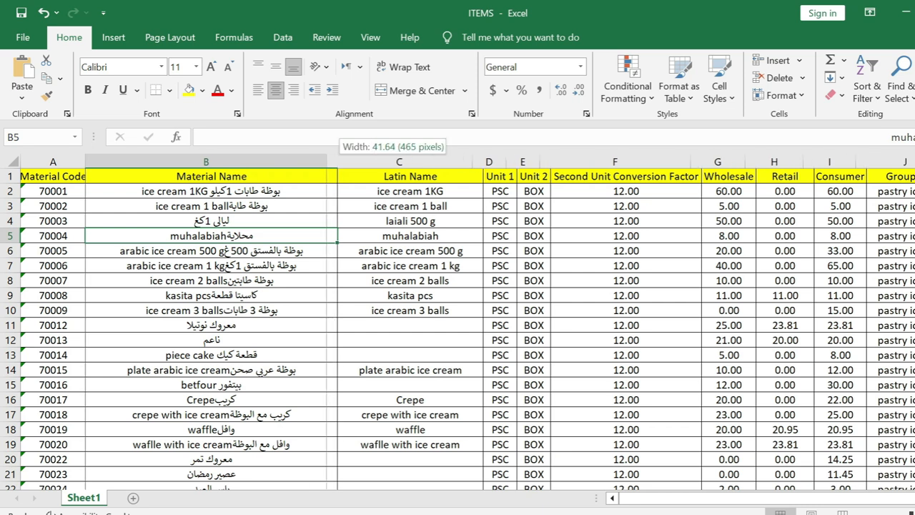
drag(327, 161, 304, 162)
drag(448, 161, 432, 162)
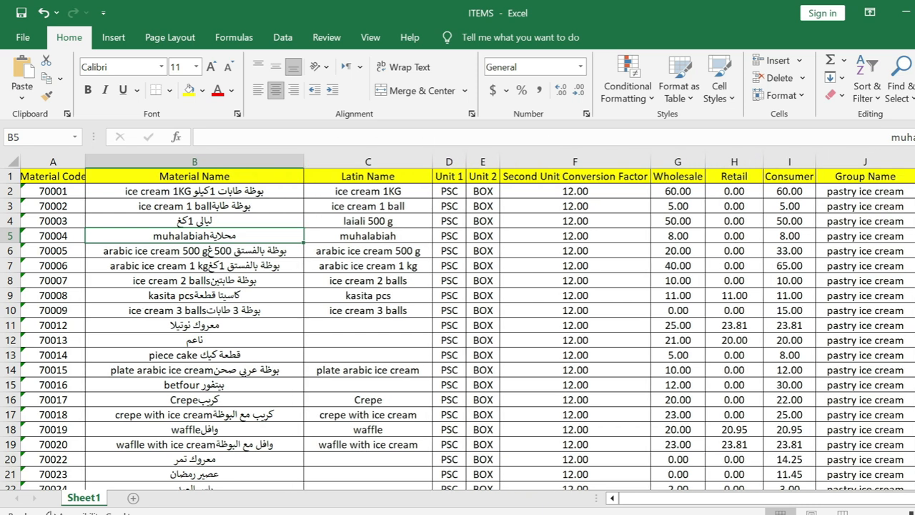
drag(650, 161, 587, 162)
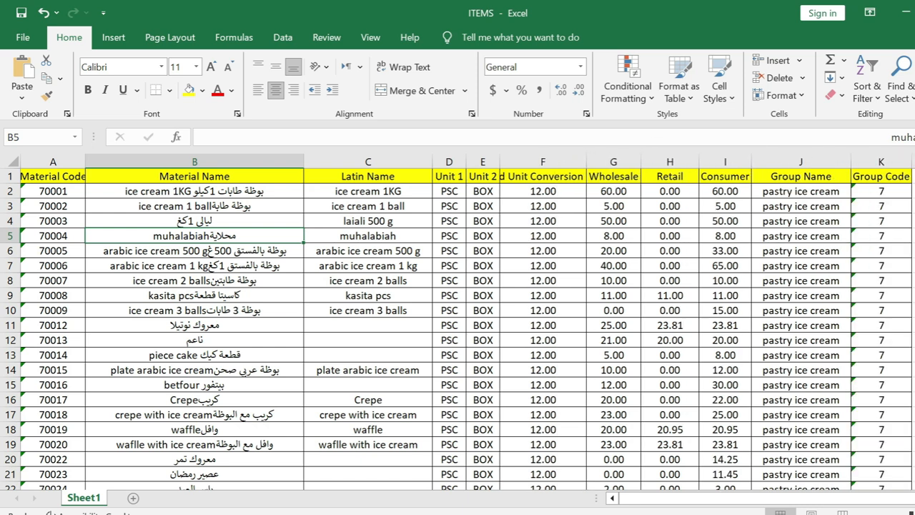
- Examine the first material row and the code, name, group, Latin name, unit and price columns of the item list
drag(52, 191, 881, 191)
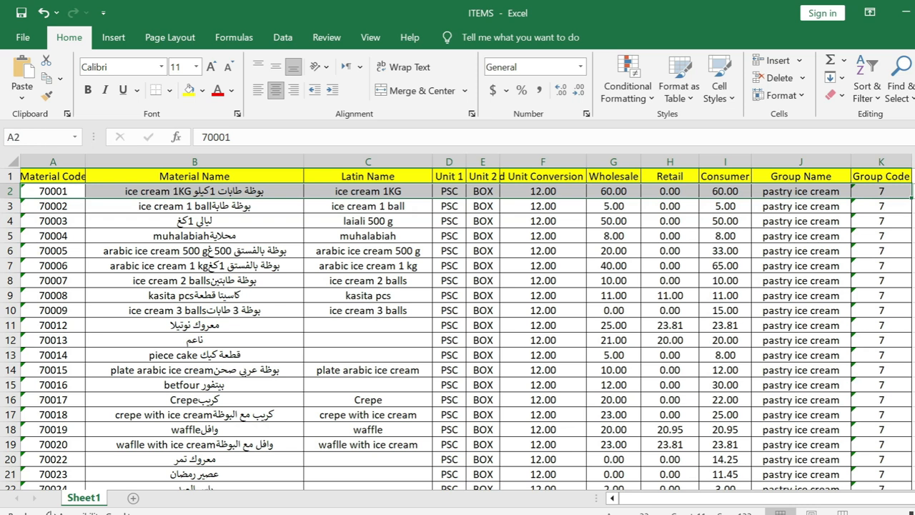
click(53, 162)
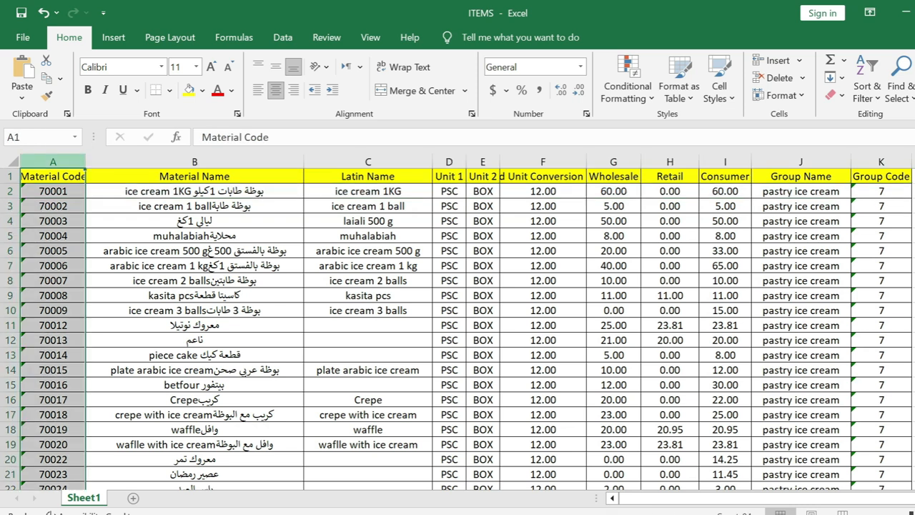
click(195, 161)
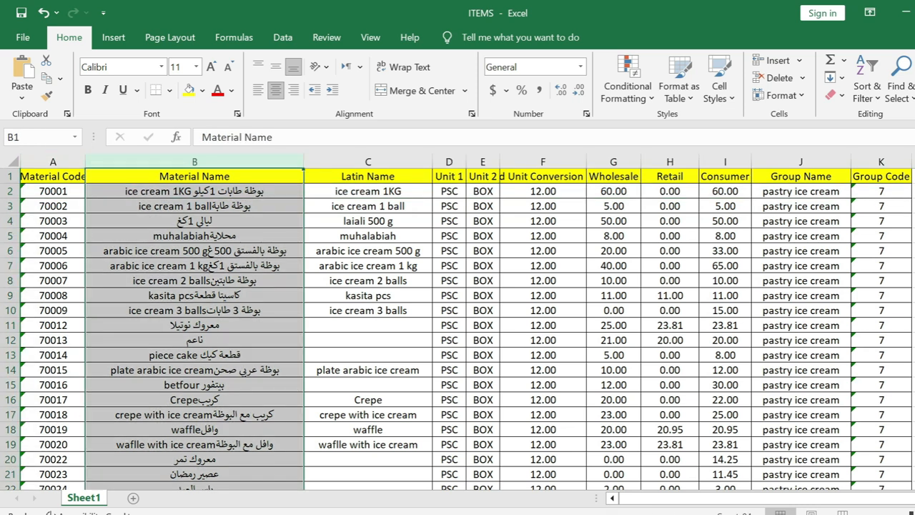
click(800, 161)
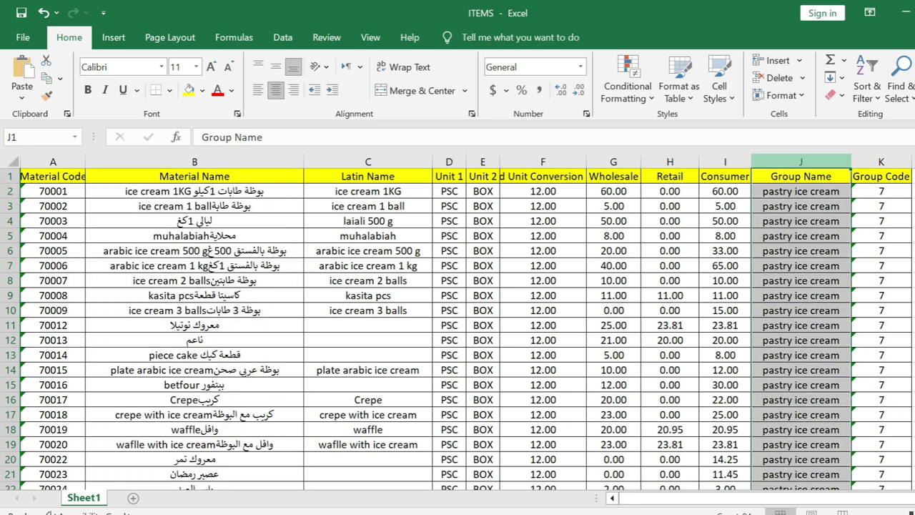
drag(367, 161, 726, 161)
click(669, 177)
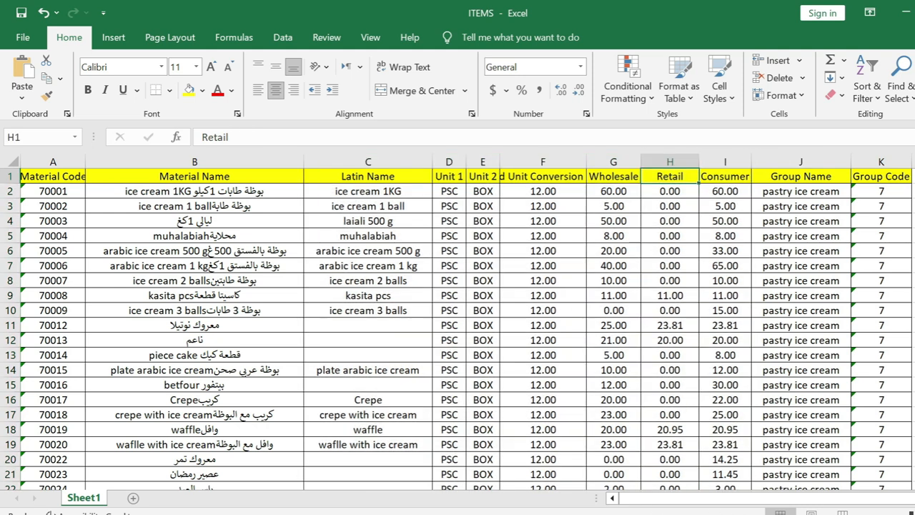
click(195, 176)
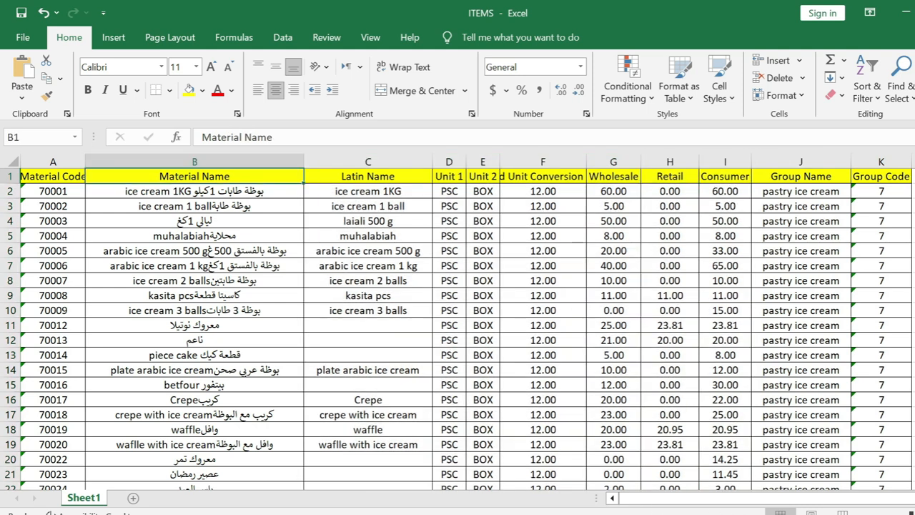
- Look through the item rows and inspect the unit, conversion factor, wholesale, retail, consumer and group code cells
scroll(458, 329, down, 3)
scroll(458, 329, up, 2)
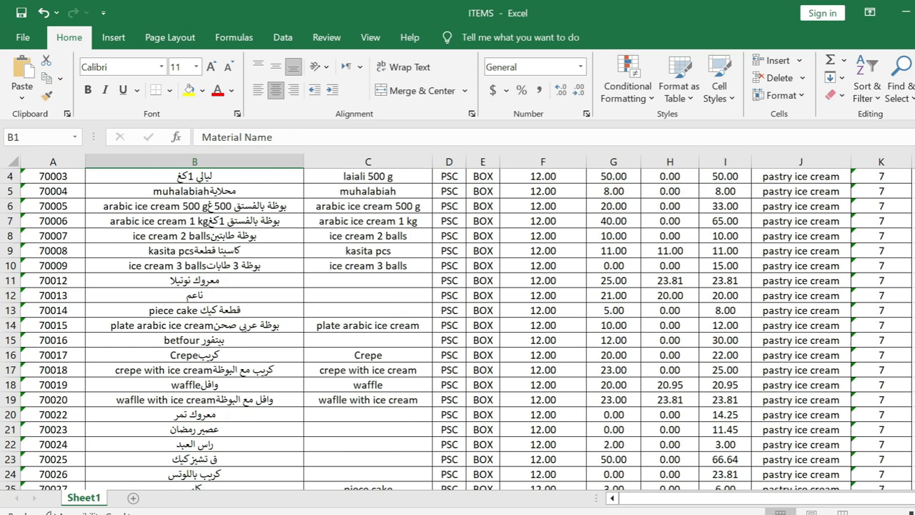
scroll(457, 329, up, 1)
click(449, 191)
click(483, 191)
click(542, 191)
click(613, 191)
click(670, 191)
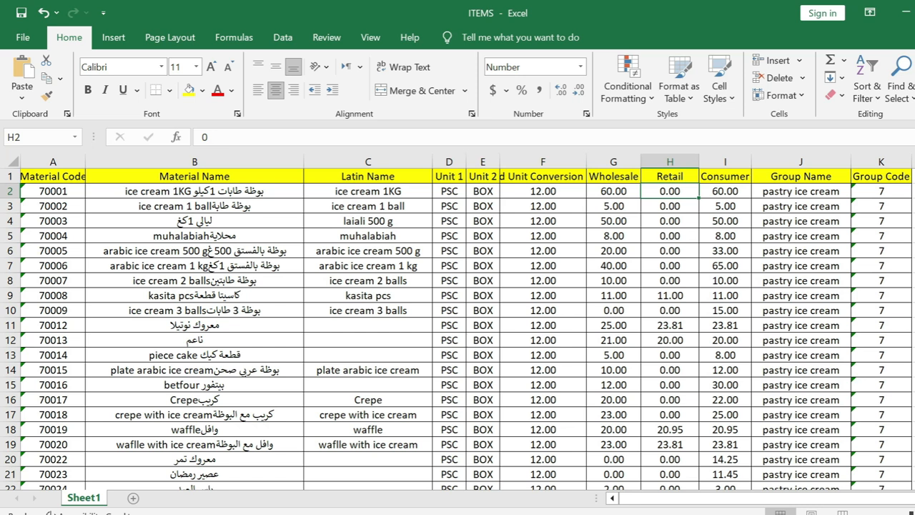
click(725, 190)
click(881, 206)
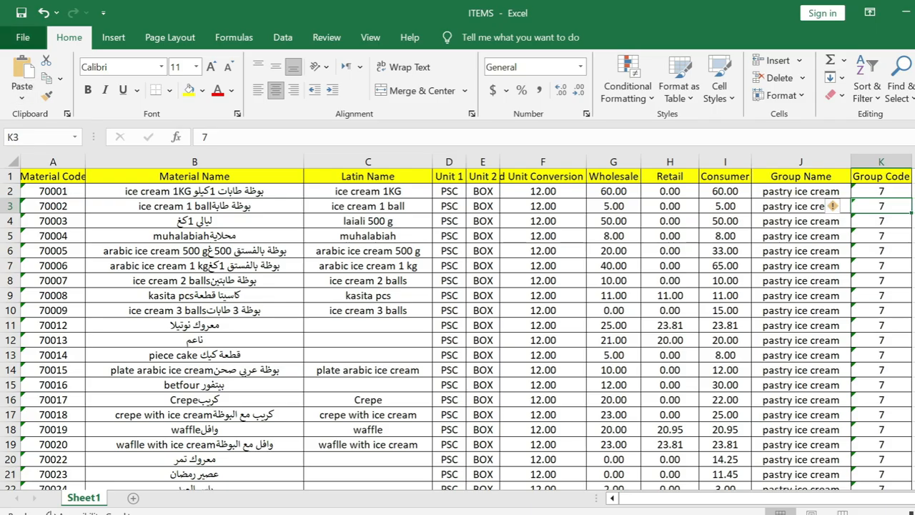
- Save a copy of the workbook to the Desktop as ITEMS in Unicode Text format
click(23, 37)
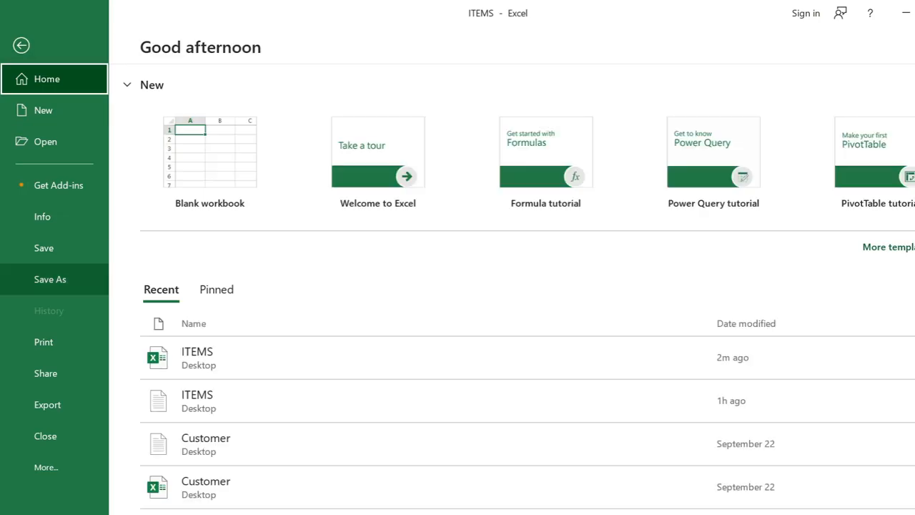
click(50, 279)
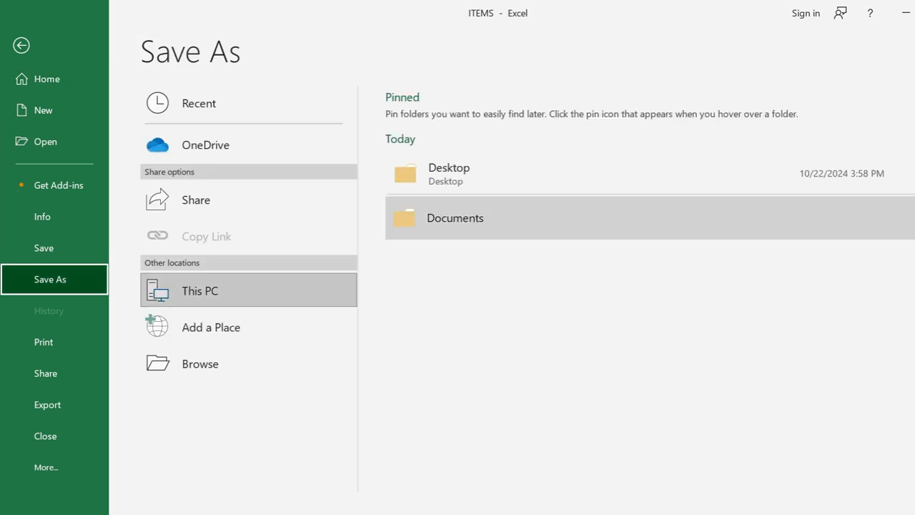
click(449, 173)
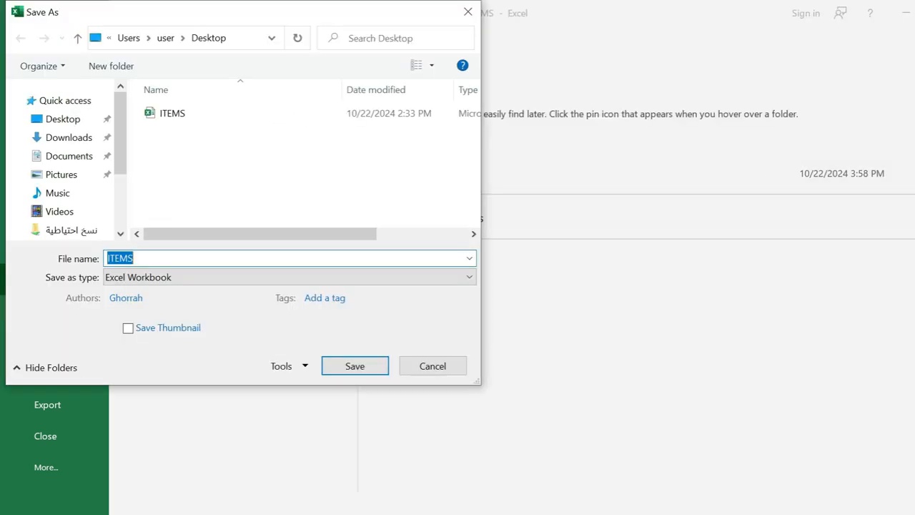
click(289, 277)
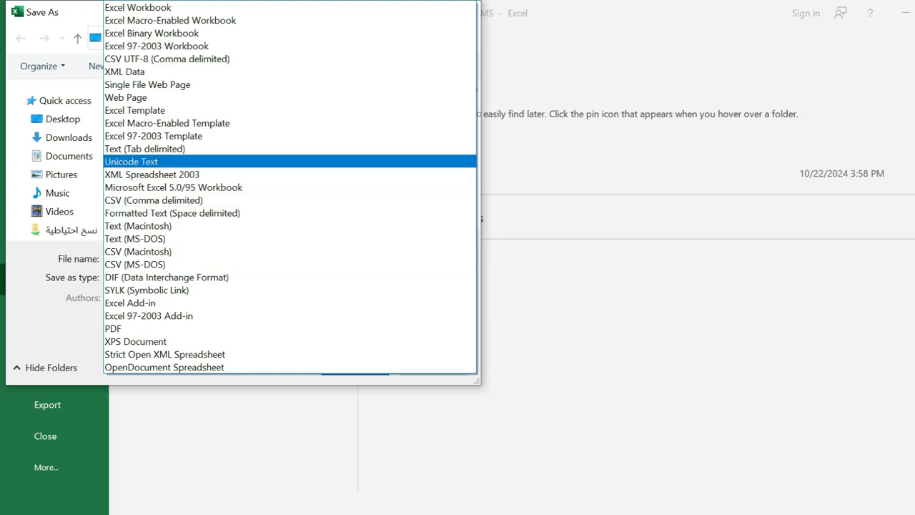
click(171, 162)
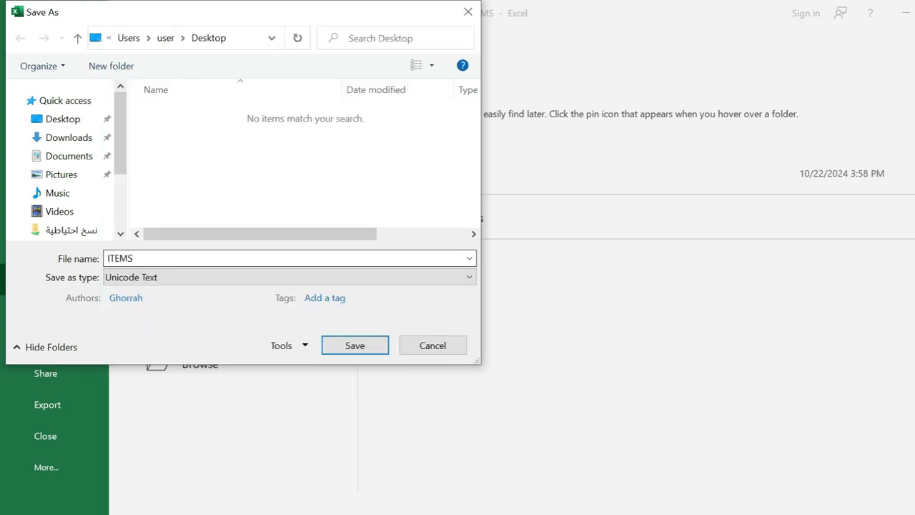
click(179, 258)
click(354, 346)
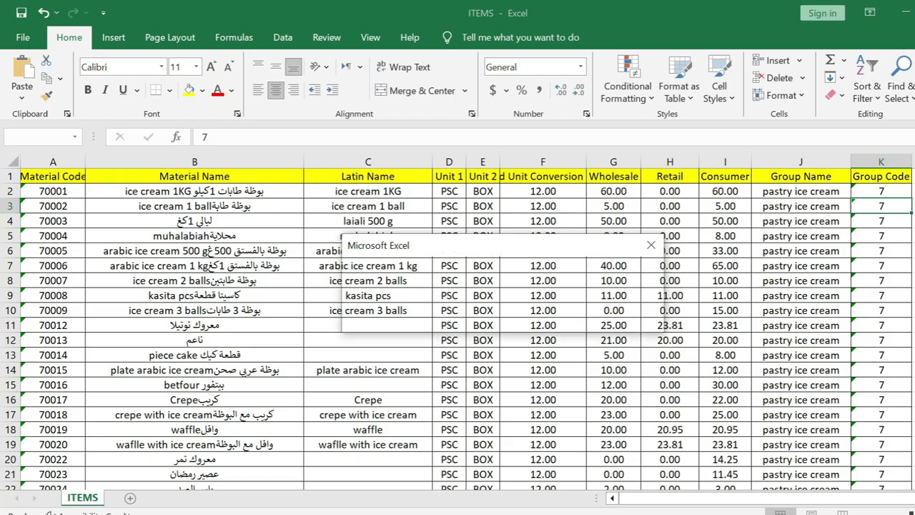
key(Return)
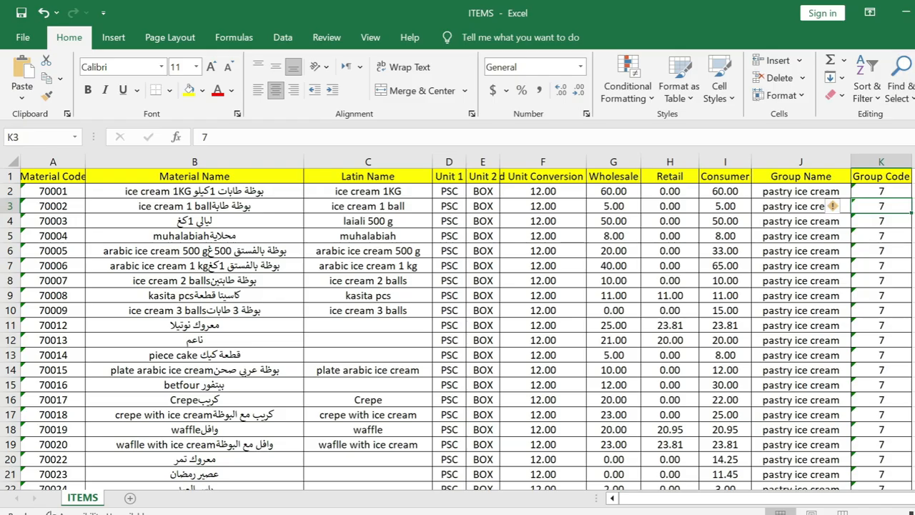
- Close the workbook and locate the exported ITEMS text file on the desktop
click(914, 13)
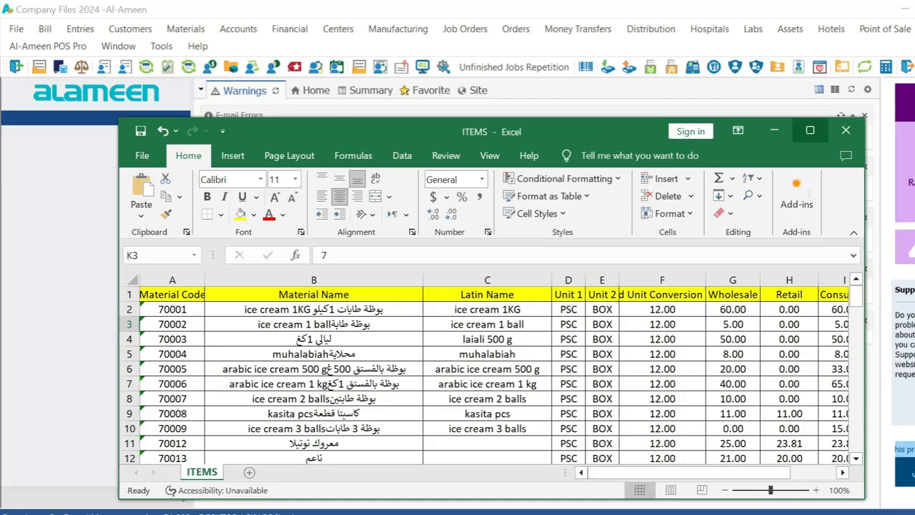
click(846, 131)
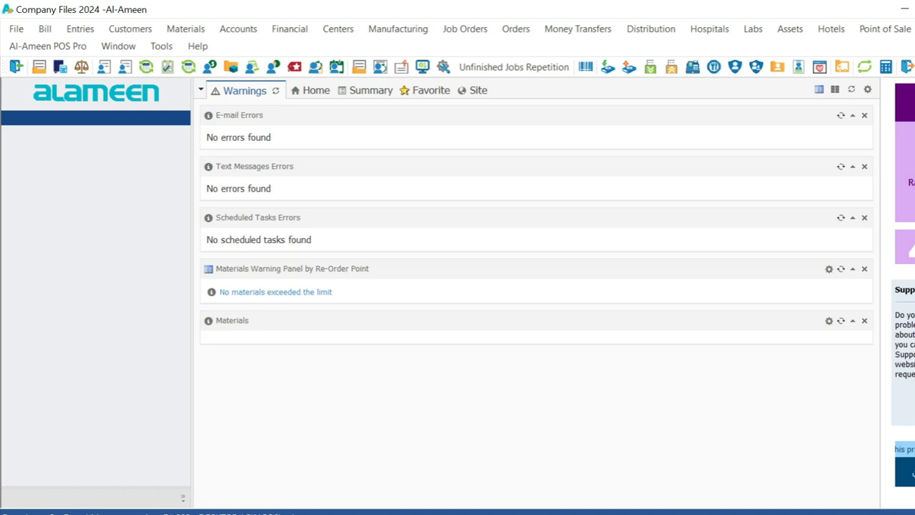
click(904, 9)
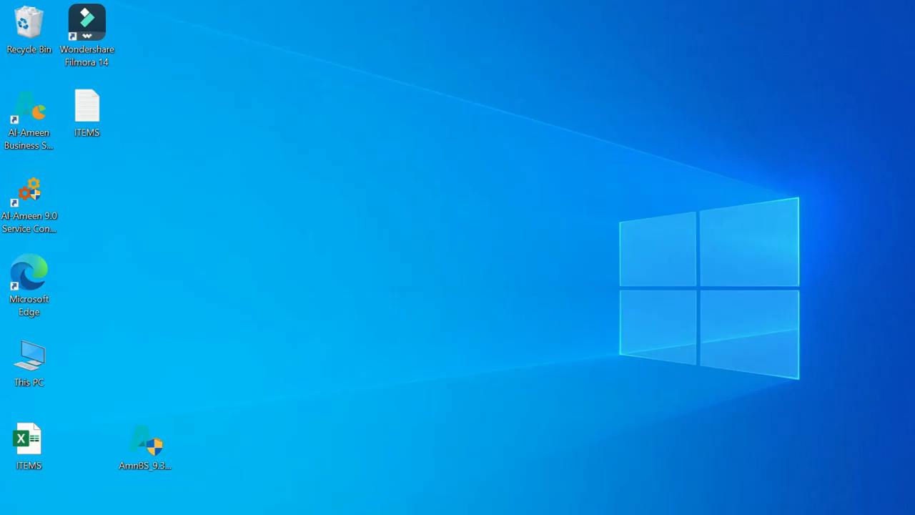
click(86, 112)
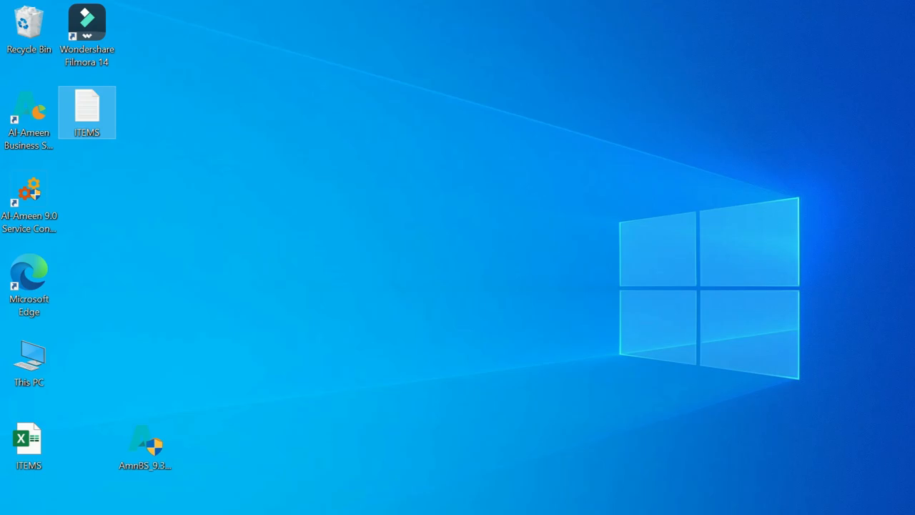
- Switch back to Al-Ameen, start the Import Materials Cards wizard and choose ITEMS.txt from the Desktop as the source file
key(alt+Tab)
click(16, 28)
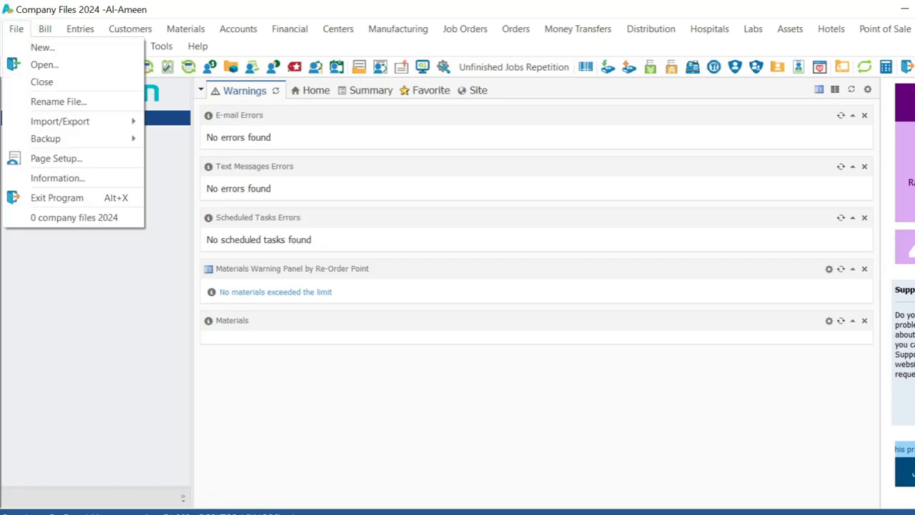
mouse_move(72, 121)
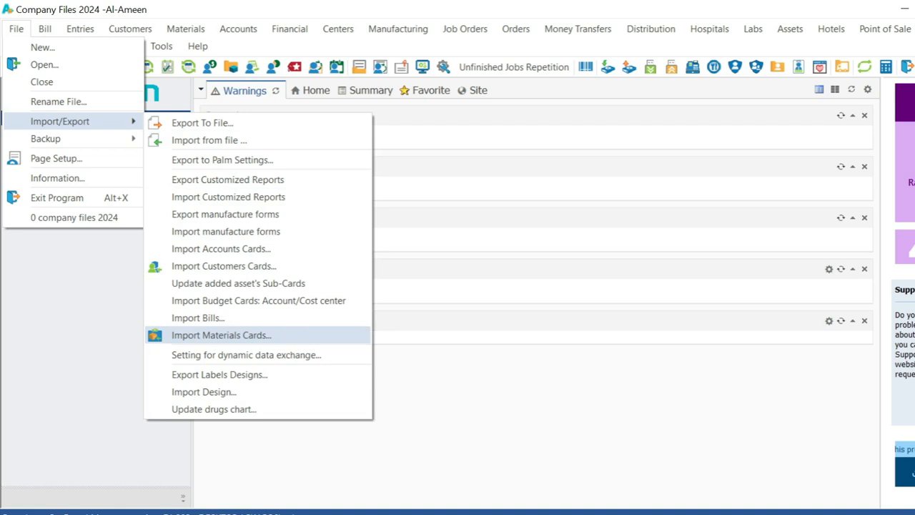
click(221, 334)
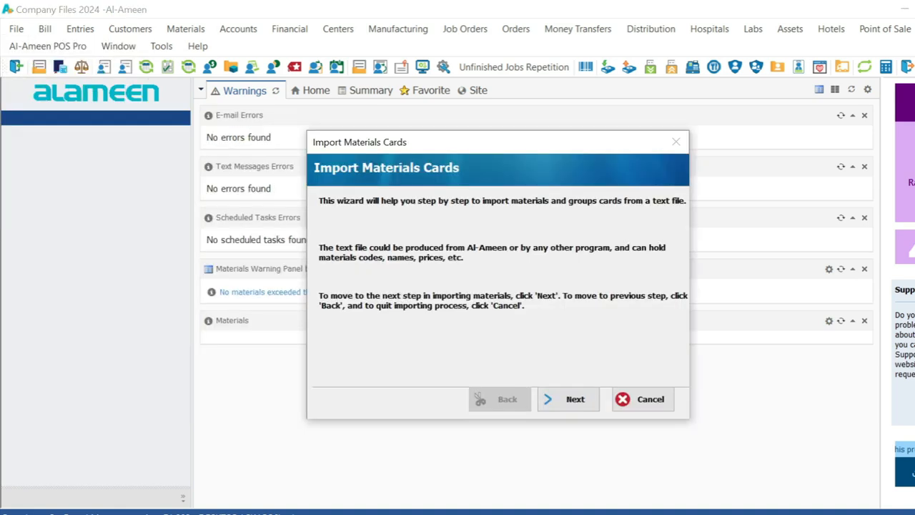
click(568, 399)
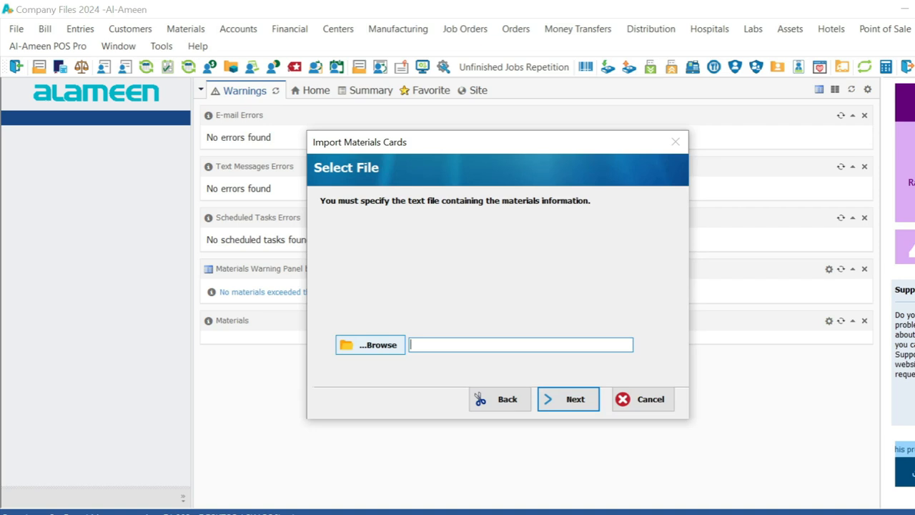
click(370, 344)
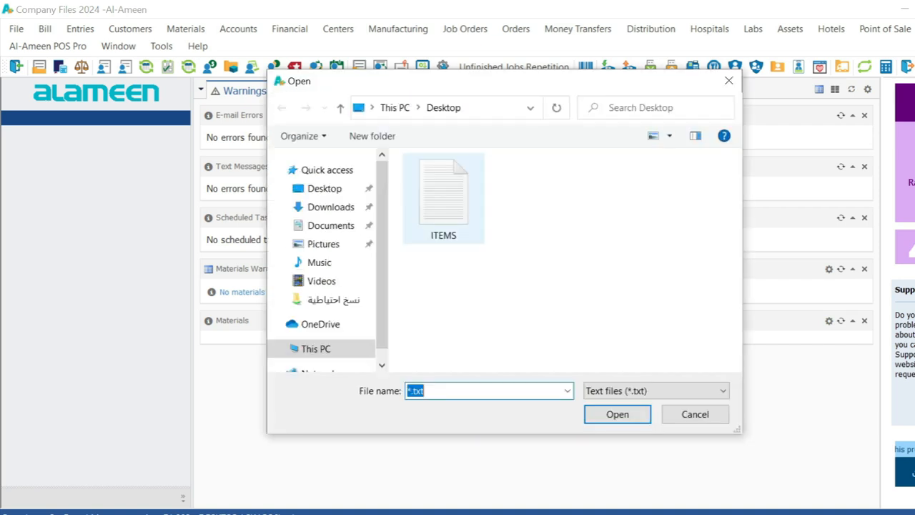
click(443, 196)
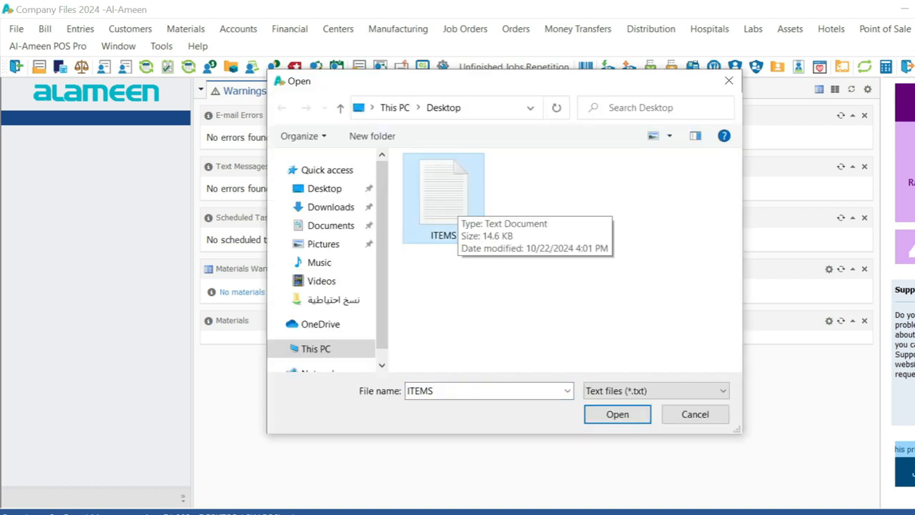
click(616, 414)
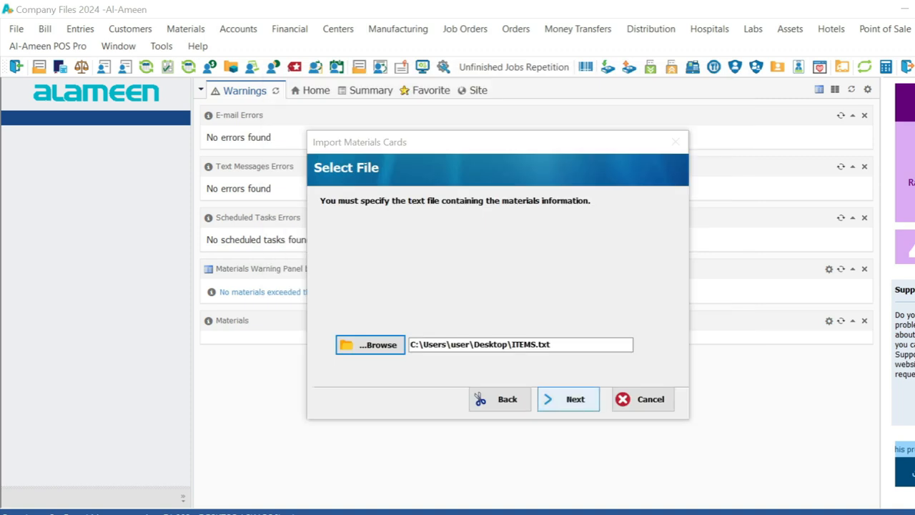
- Accept ITEMS.txt as the source file and continue to the options for updating materials cards
click(568, 399)
key(Return)
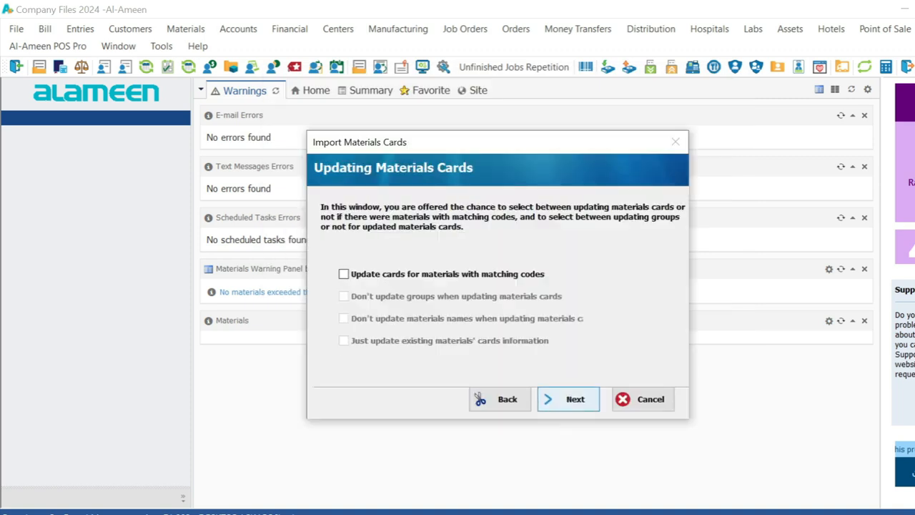
drag(497, 142, 460, 108)
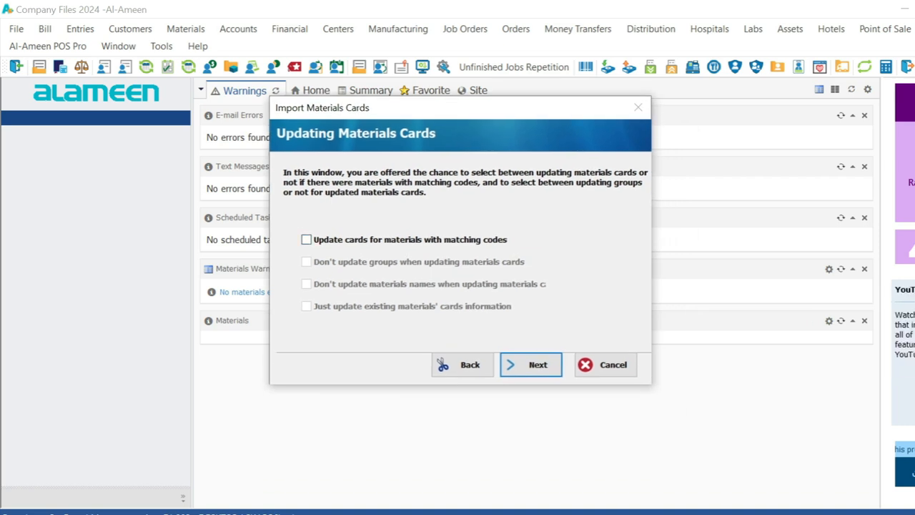
click(306, 239)
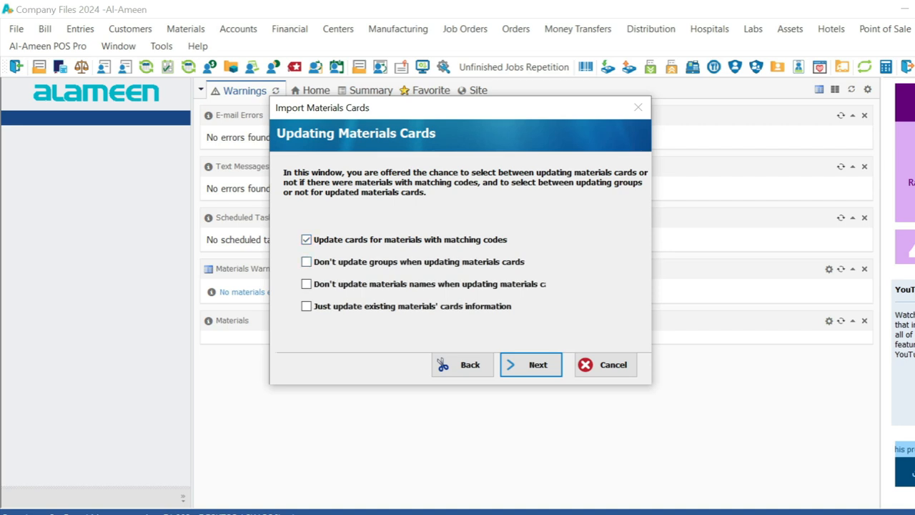
click(306, 261)
click(306, 284)
click(306, 306)
click(306, 306)
click(306, 283)
click(306, 262)
click(306, 239)
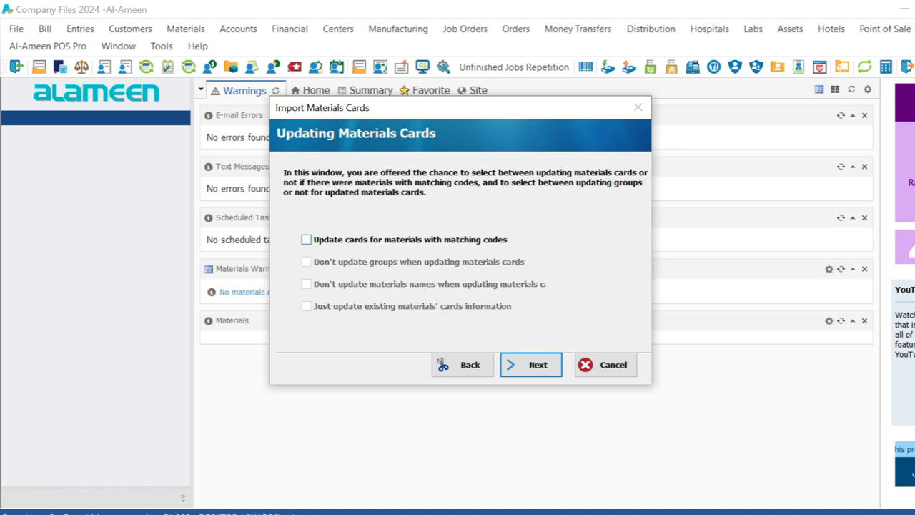
- Continue to the file fields with all update options cleared, and compare the first three field assignments with the row 1 headings
click(530, 364)
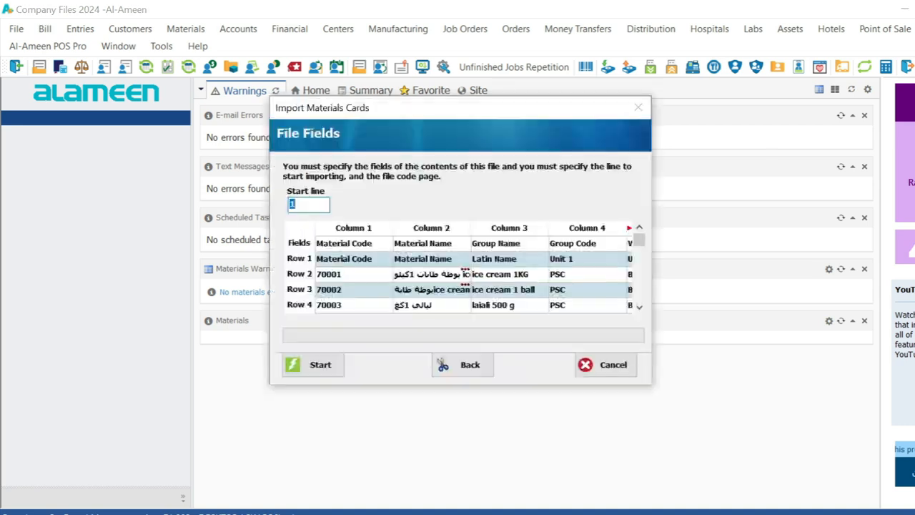
click(353, 244)
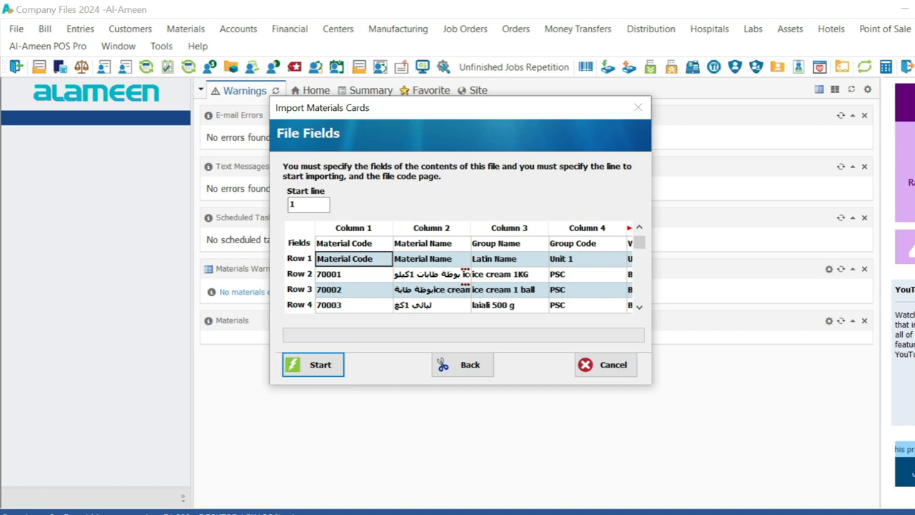
click(431, 243)
click(431, 258)
click(431, 243)
click(509, 244)
click(509, 258)
click(354, 244)
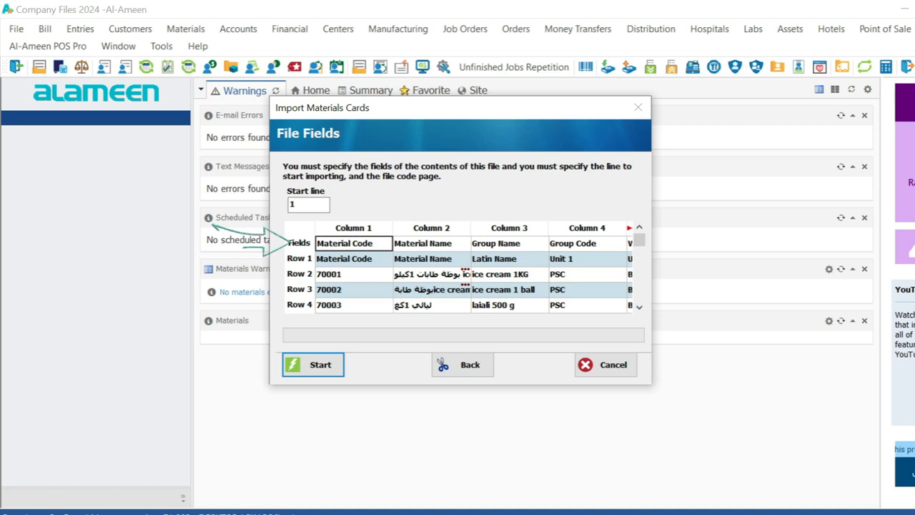
- Assign Material Code to column 1 and Material Name to column 2
click(354, 243)
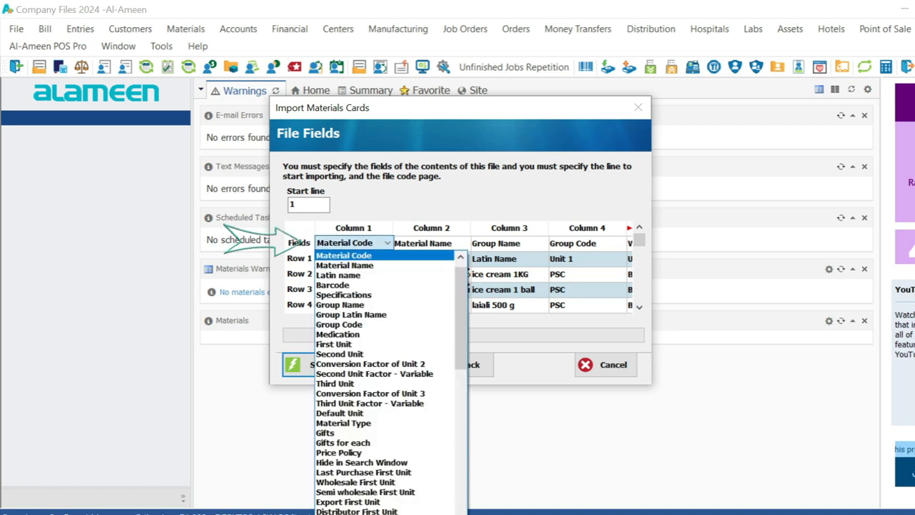
click(345, 255)
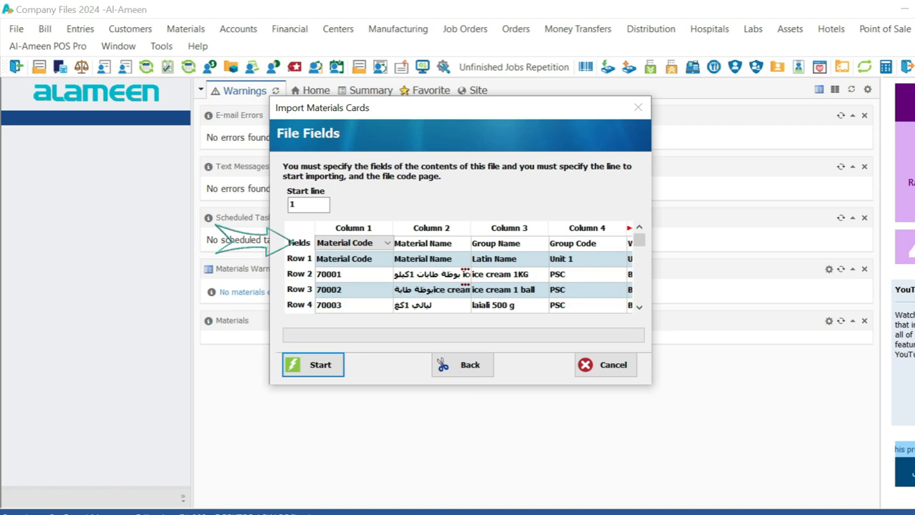
click(432, 243)
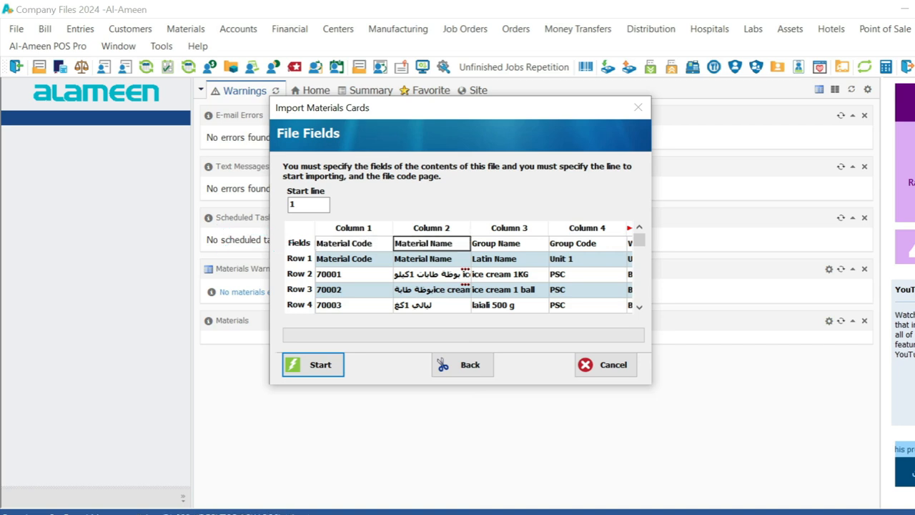
click(432, 244)
click(423, 255)
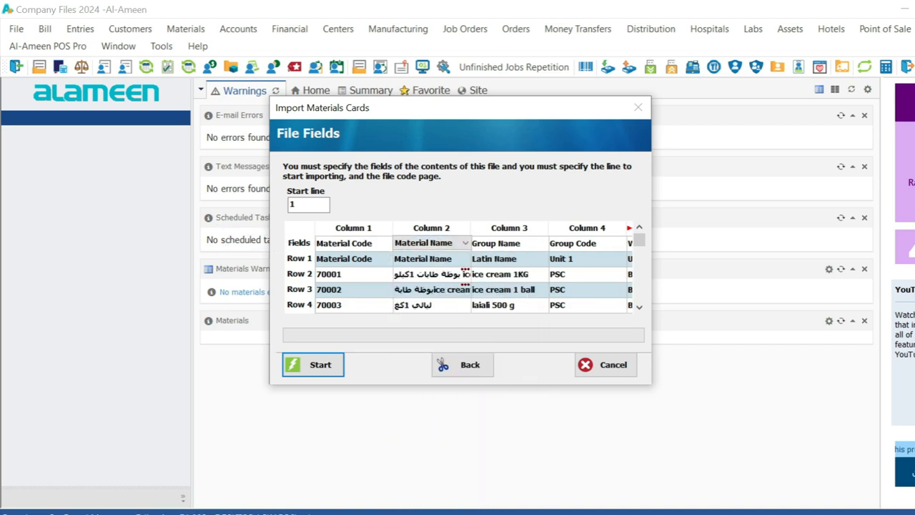
- Assign the Latin name field to column 3
click(509, 259)
double_click(509, 243)
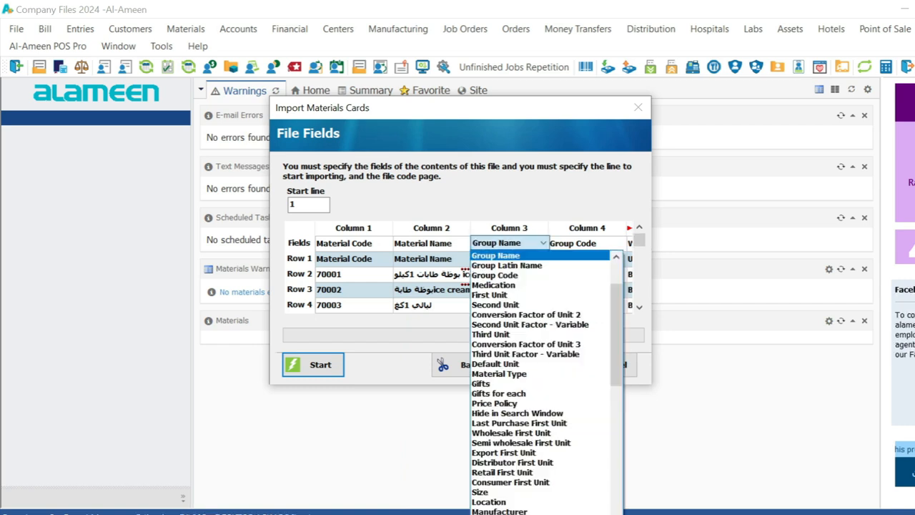
key(l)
scroll(540, 324, up, 2)
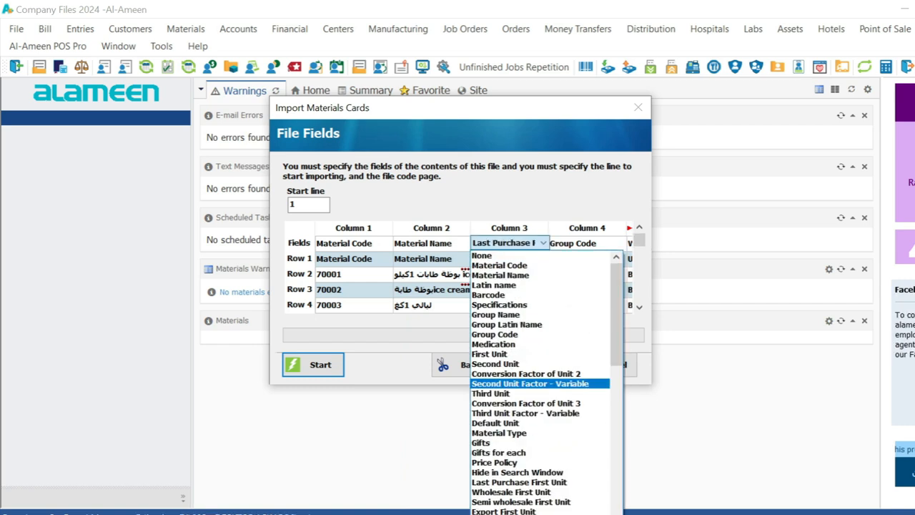
click(494, 285)
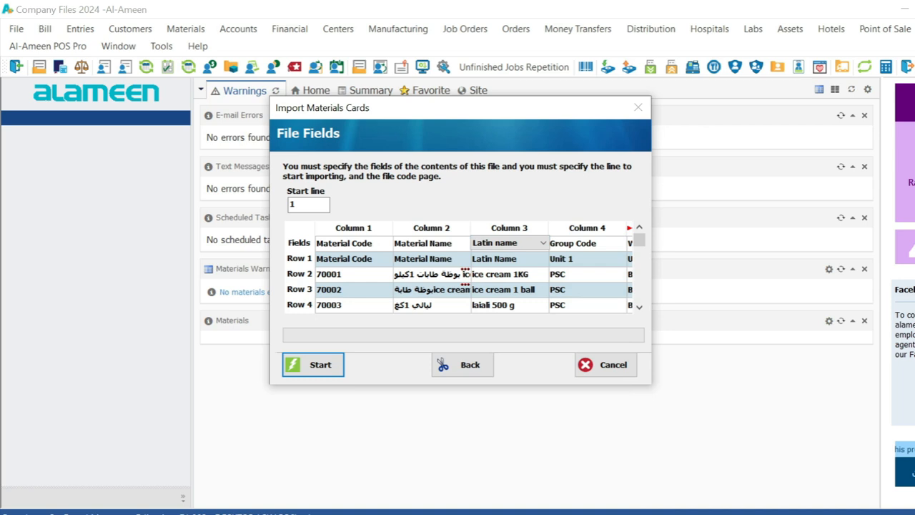
- Assign the First Unit field to column 4, which holds the Unit 1 data
click(588, 243)
click(587, 243)
key(f)
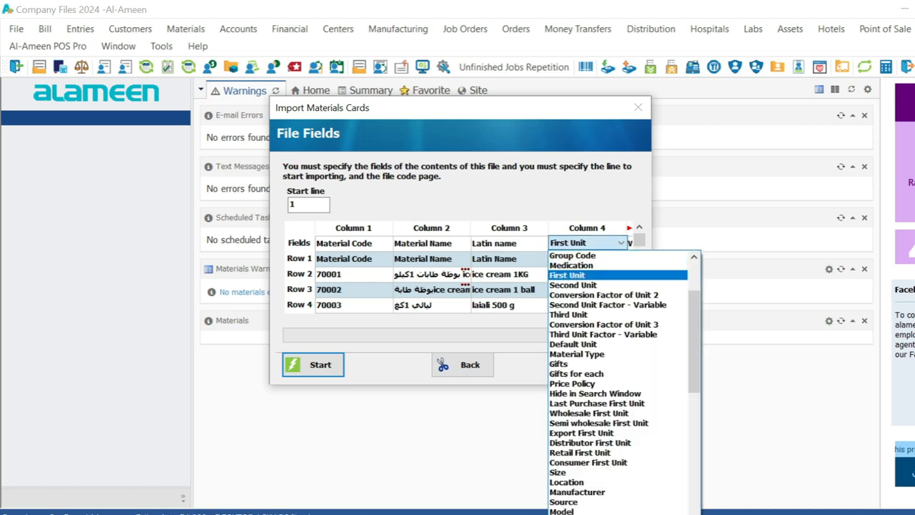
click(567, 275)
click(509, 258)
- Assign Second Unit, Second Unit Factor - Variable, Last Purchase First Unit, Retail First Unit, Consumer First Unit and Group Name to columns 5 through 10
key(Right)
key(Right)
key(Right)
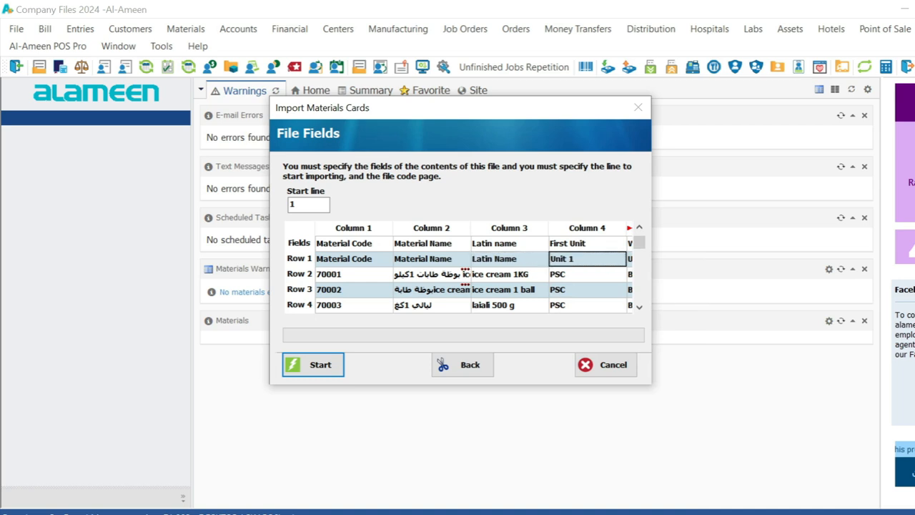
click(509, 243)
click(509, 243)
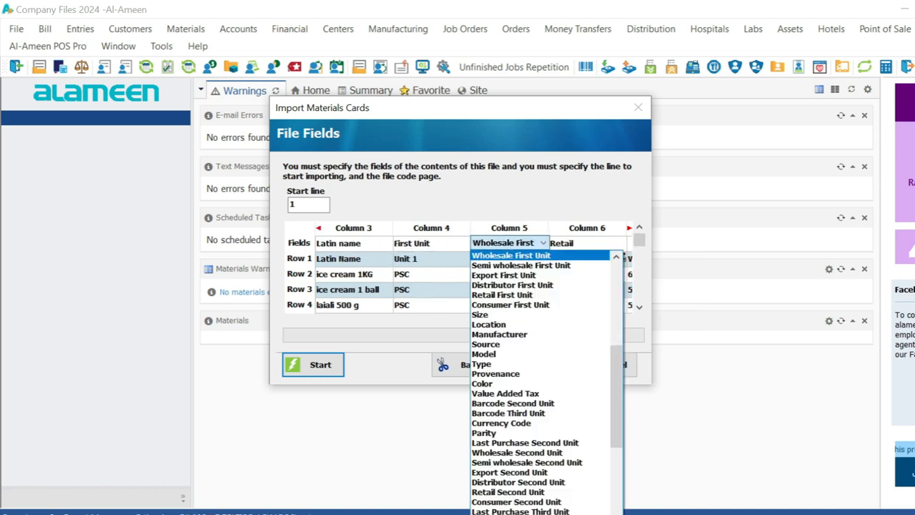
key(Down)
click(586, 243)
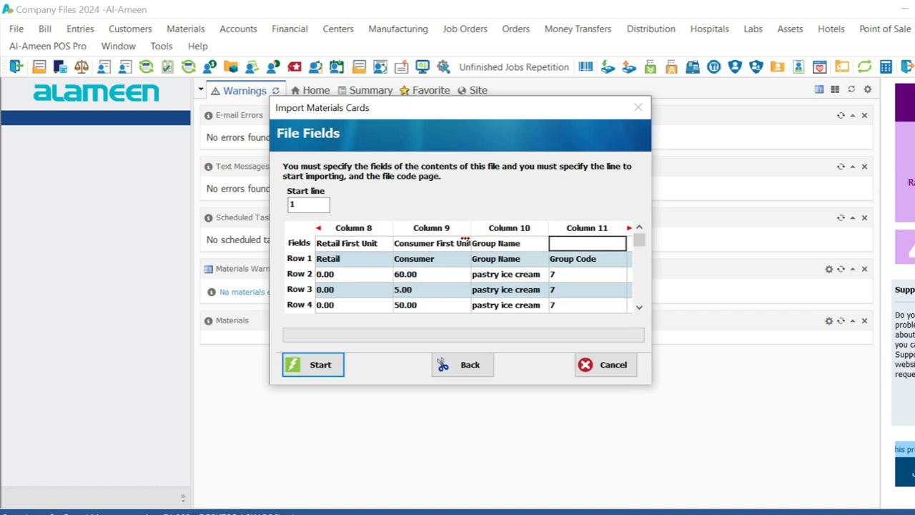
- Assign the Group Code field to column 11
click(587, 243)
key(Down)
key(Down)
key(Down)
key(Down)
key(Down)
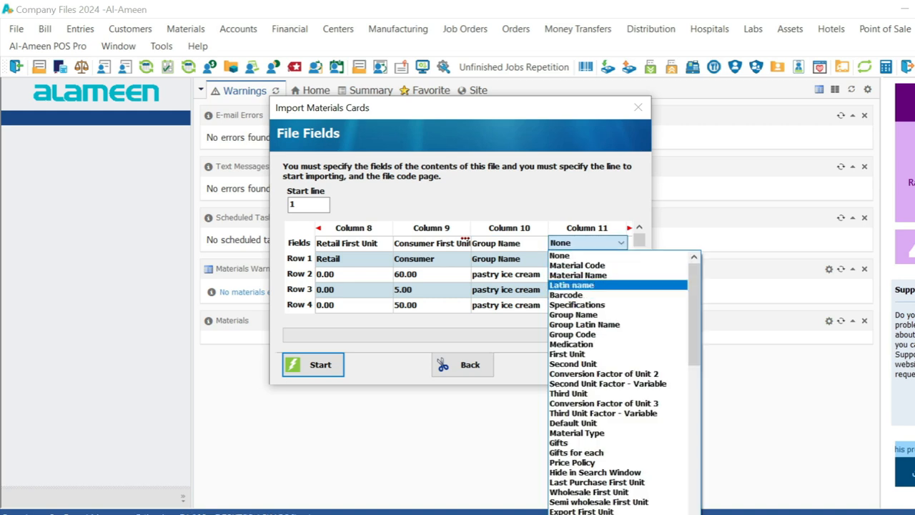
key(Down)
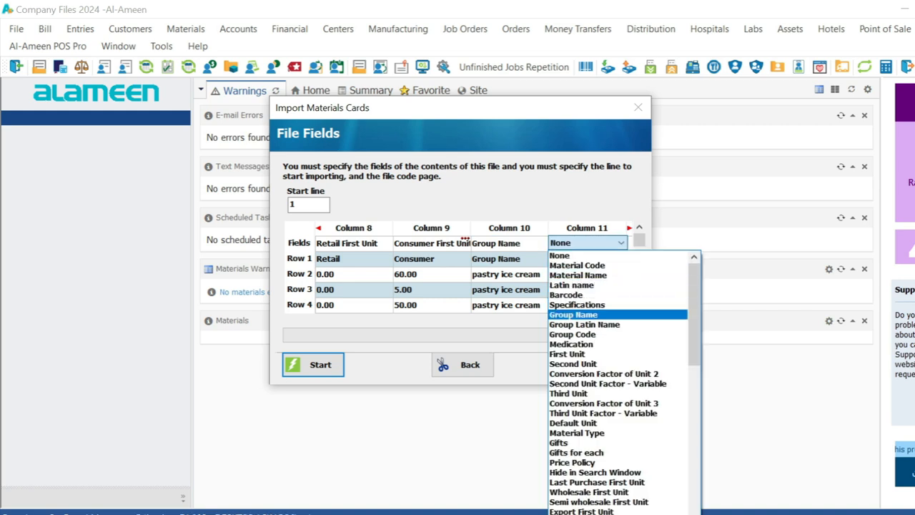
key(Down)
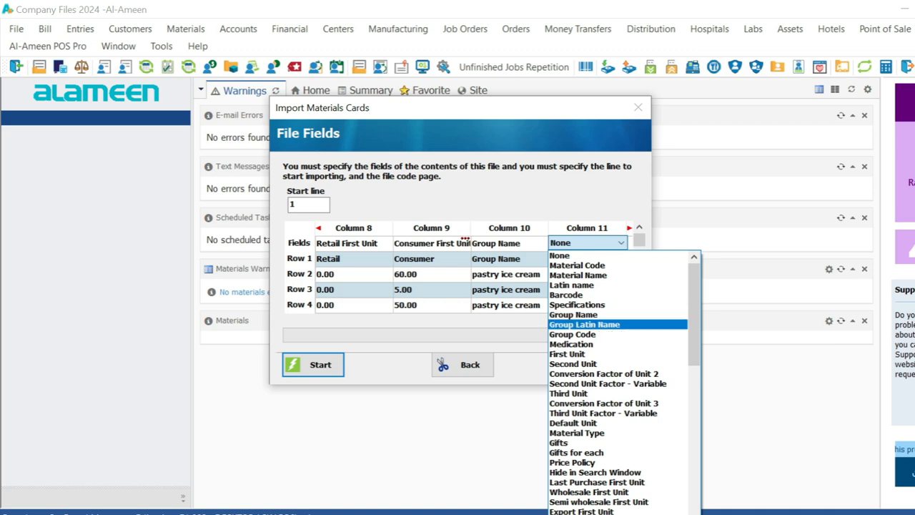
key(Down)
key(Return)
- Go back to column 1 and review the field assignments against the row 1 headings through column 7
key(Down)
key(Down)
key(Left)
key(Left)
key(Left)
key(Left)
key(Left)
key(Left)
key(Left)
key(Left)
key(Left)
key(Left)
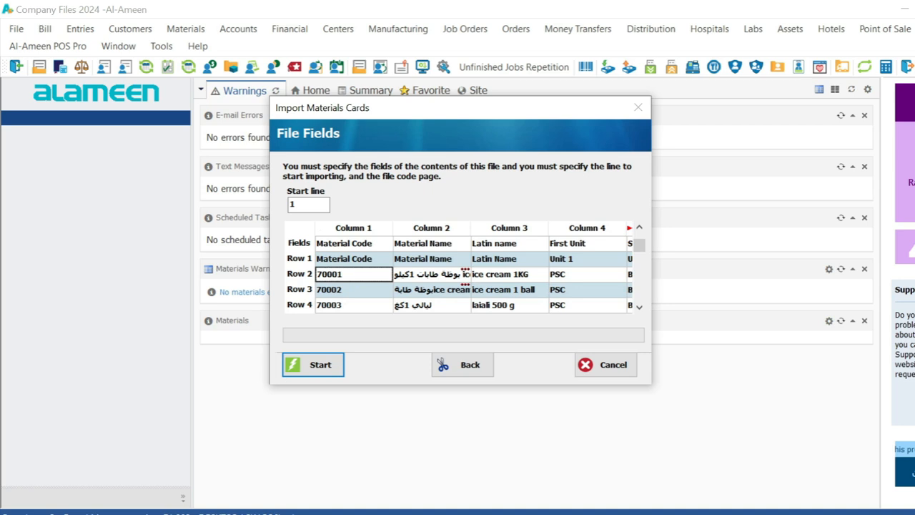
key(Up)
key(Up)
key(Right)
key(Right)
key(Right)
key(Right)
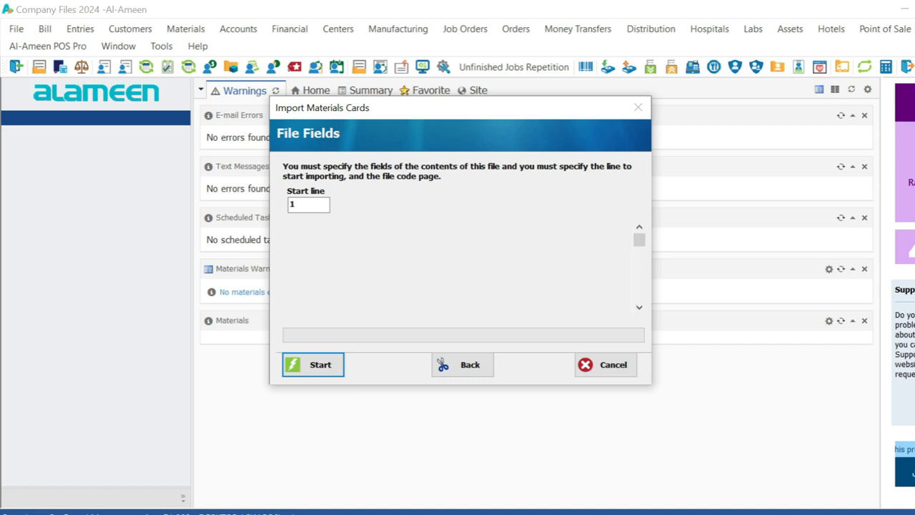
key(Right)
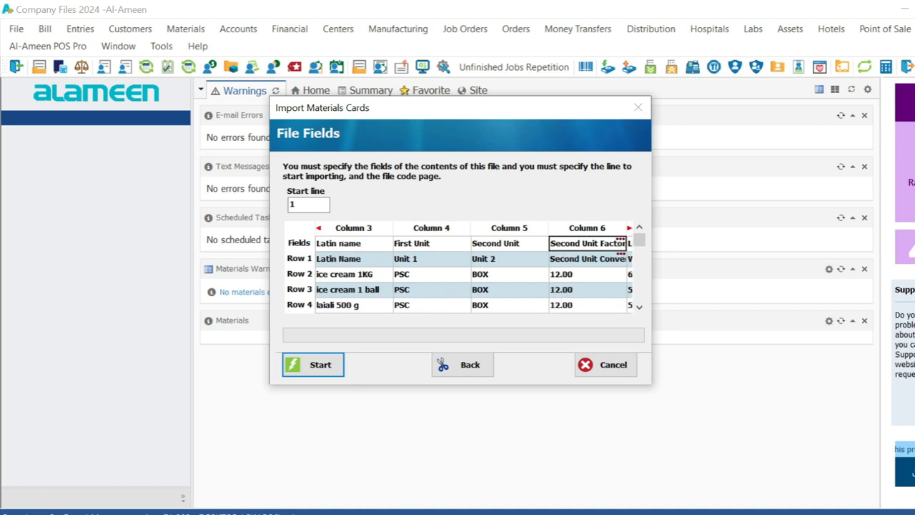
key(Right)
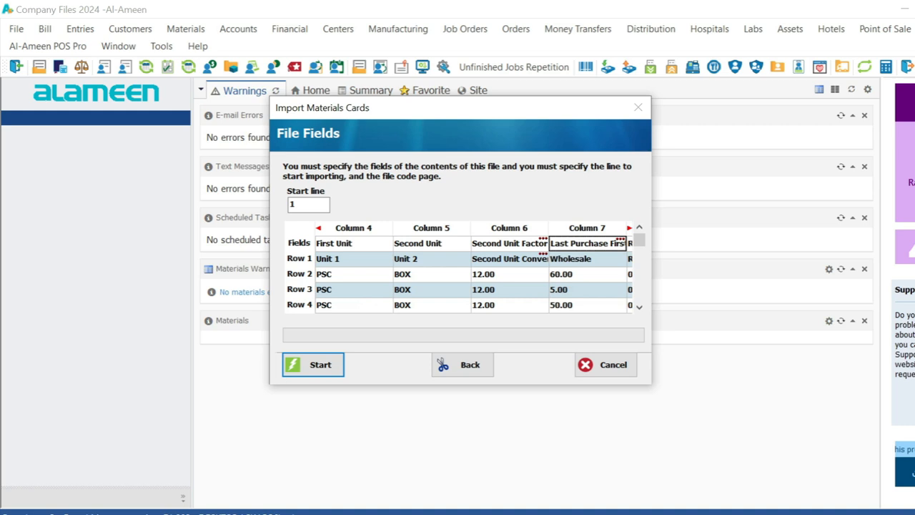
- Widen column 6 and change its assigned field to Conversion Factor of Unit 2
drag(549, 228, 600, 228)
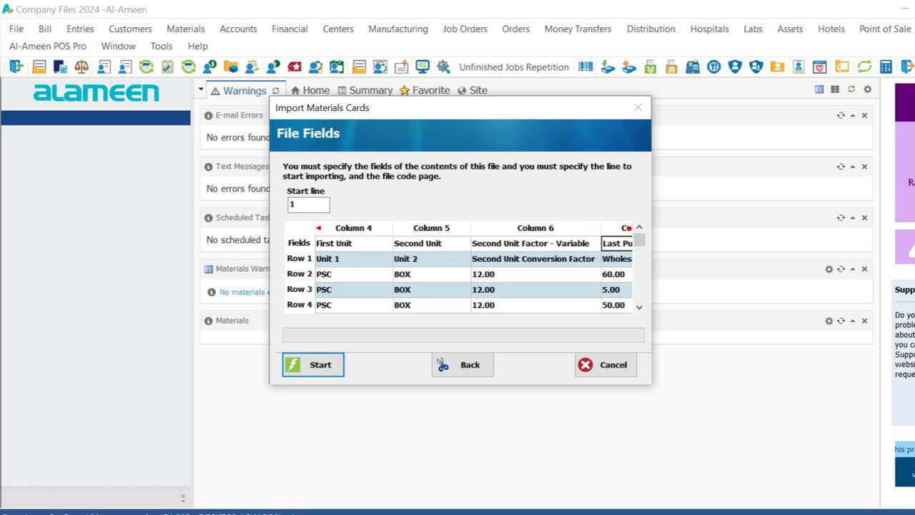
click(536, 243)
click(535, 244)
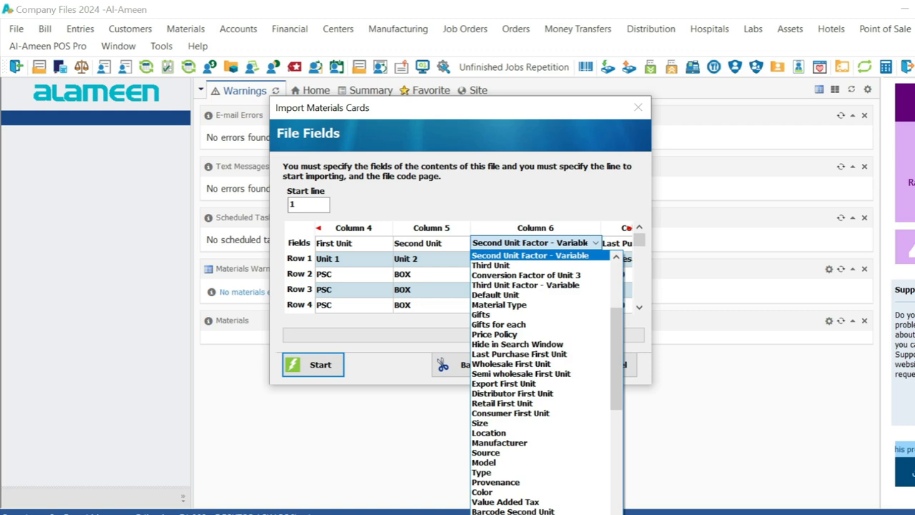
scroll(540, 256, up, 1)
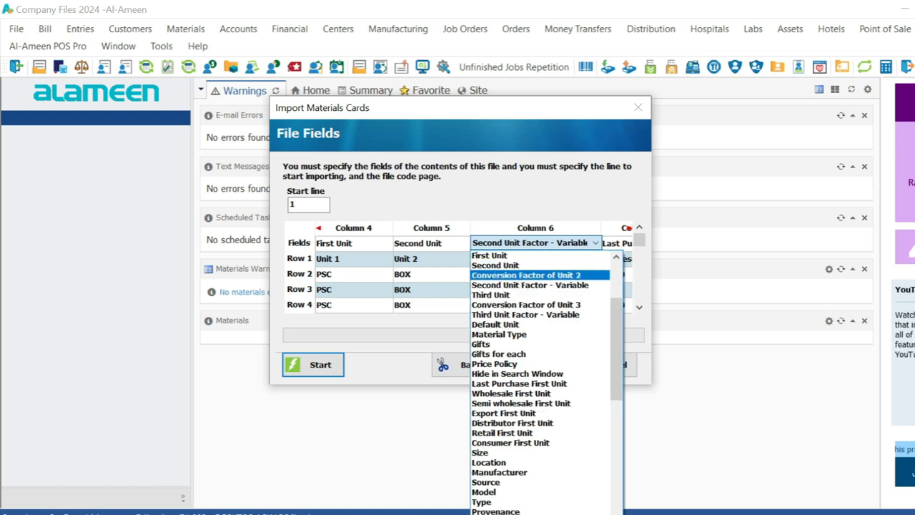
scroll(540, 322, up, 1)
scroll(539, 344, up, 3)
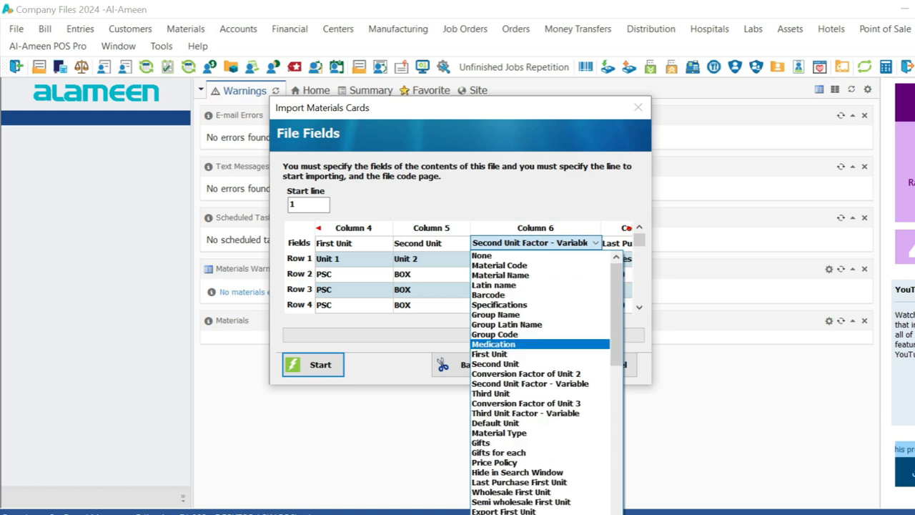
click(526, 373)
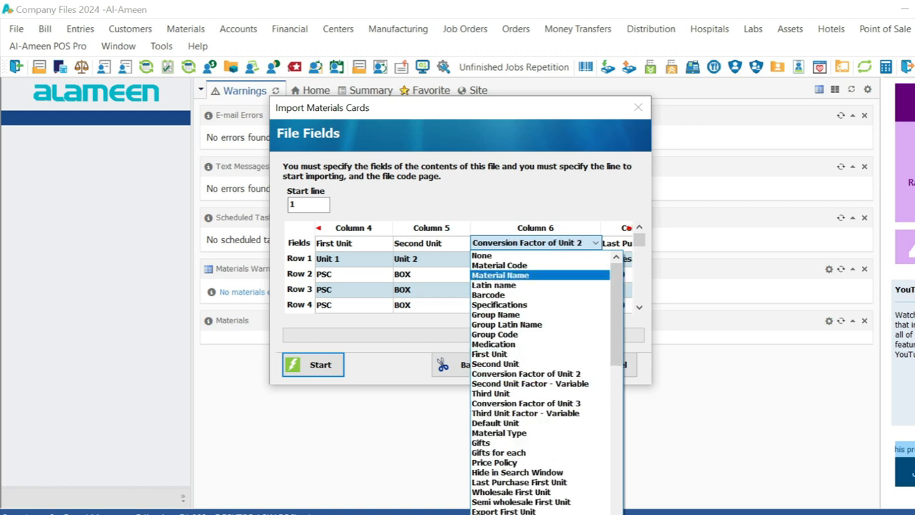
click(584, 373)
click(535, 275)
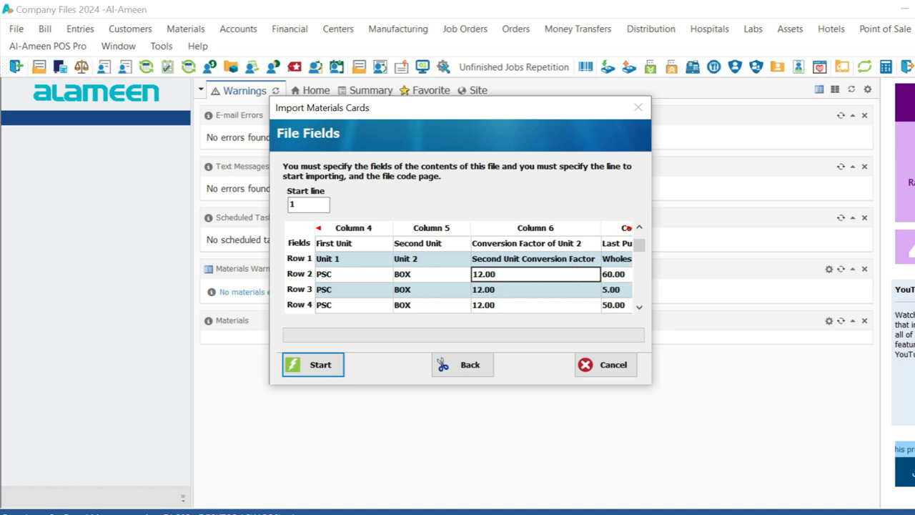
- Change the field assigned to column 7 to Wholesale First Unit, matching its Wholesale heading
key(Right)
click(594, 243)
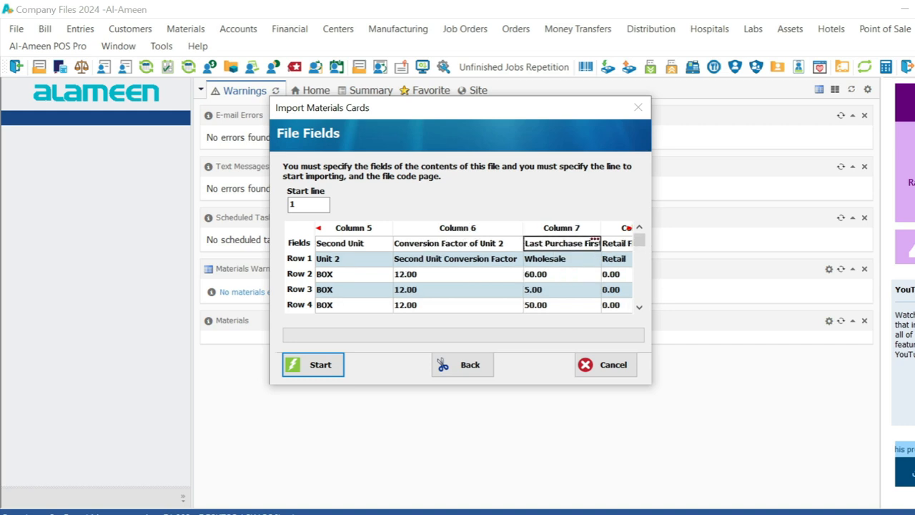
click(595, 243)
key(Down)
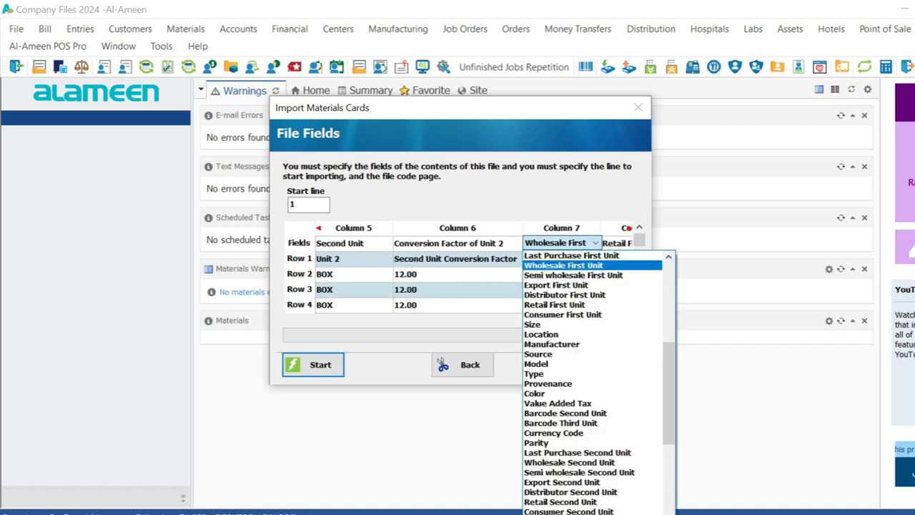
click(563, 265)
click(563, 274)
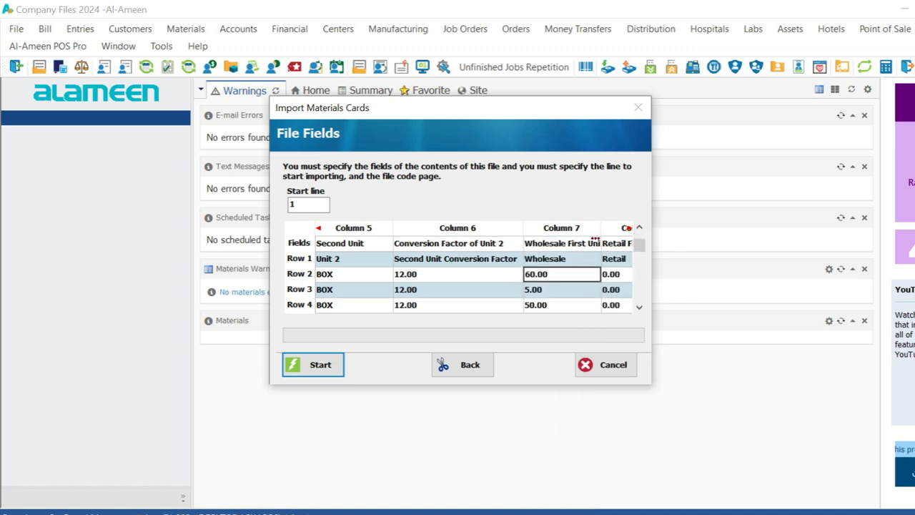
key(Right)
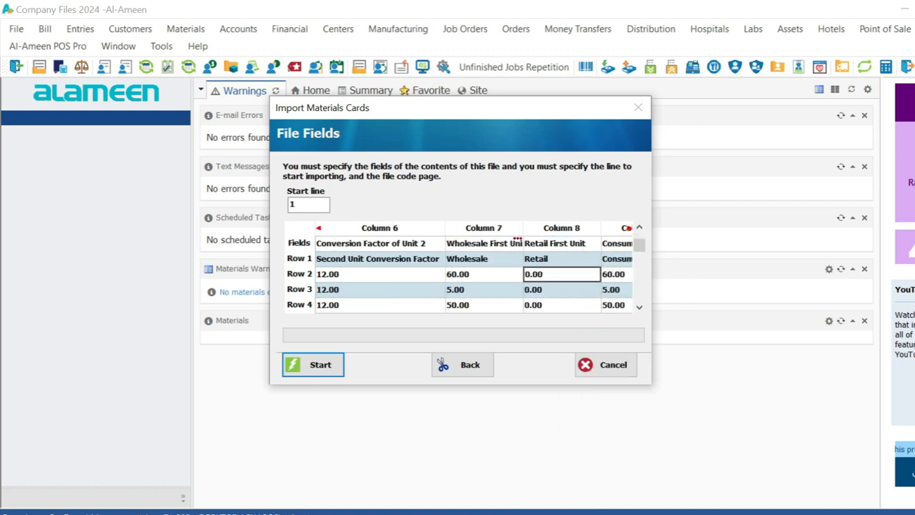
- Widen columns 7 and 9 and compare the fields assigned to columns 8 through 11 with their row 1 headings
drag(524, 228, 564, 228)
click(529, 258)
key(Right)
key(Right)
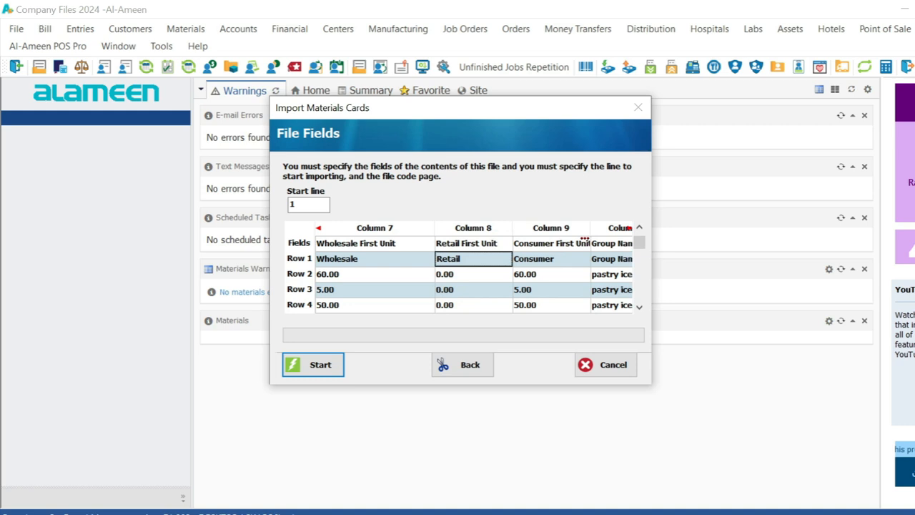
key(Right)
drag(465, 238, 512, 239)
key(Left)
key(Right)
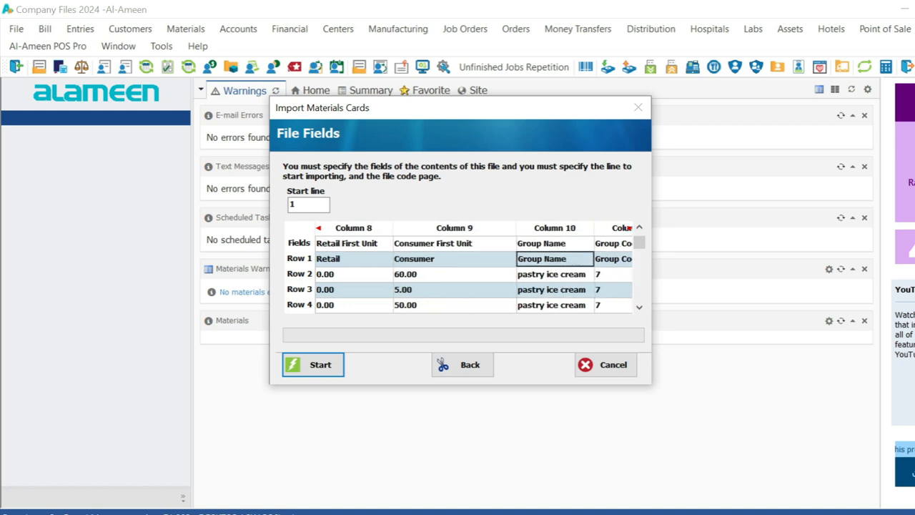
key(Right)
key(Left)
key(Home)
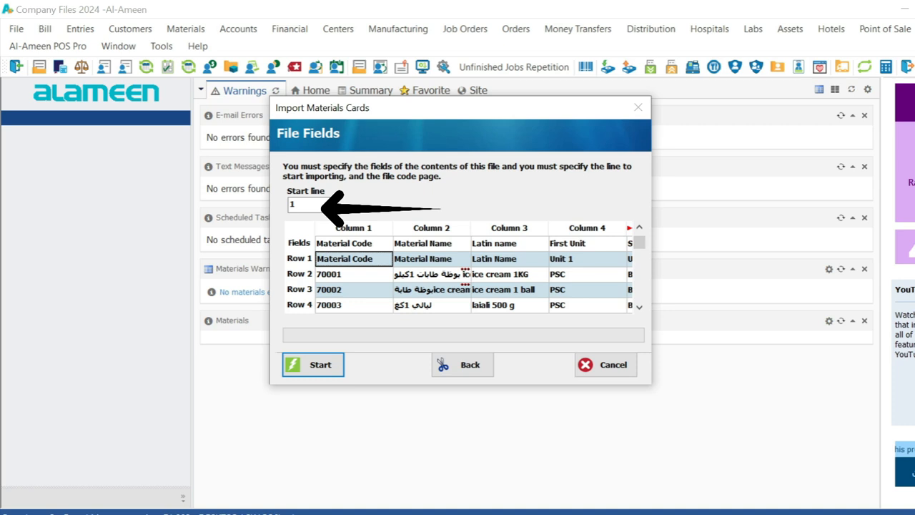
- Set the start line of the import to 2 so the heading row is skipped
key(Up)
key(Down)
click(308, 204)
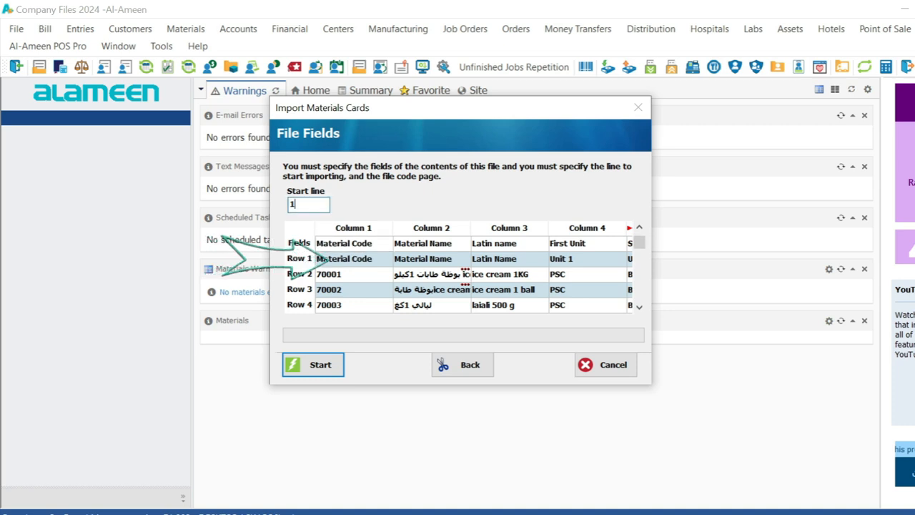
key(BackSpace)
text(2)
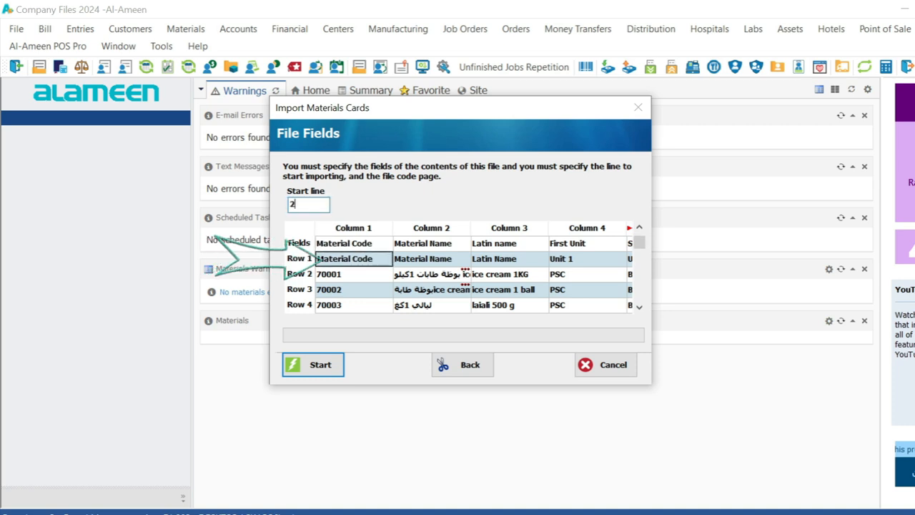
click(354, 274)
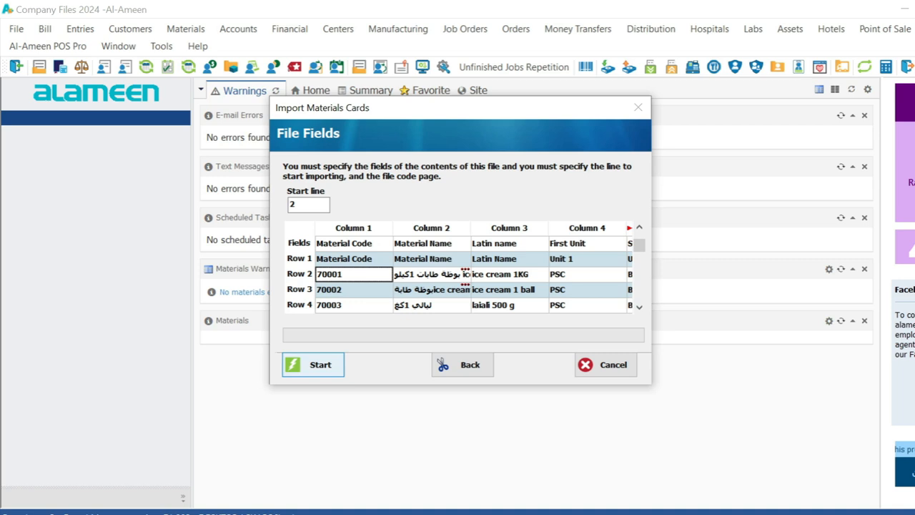
- Start importing the materials cards, confirm the import, and acknowledge its completion
click(313, 365)
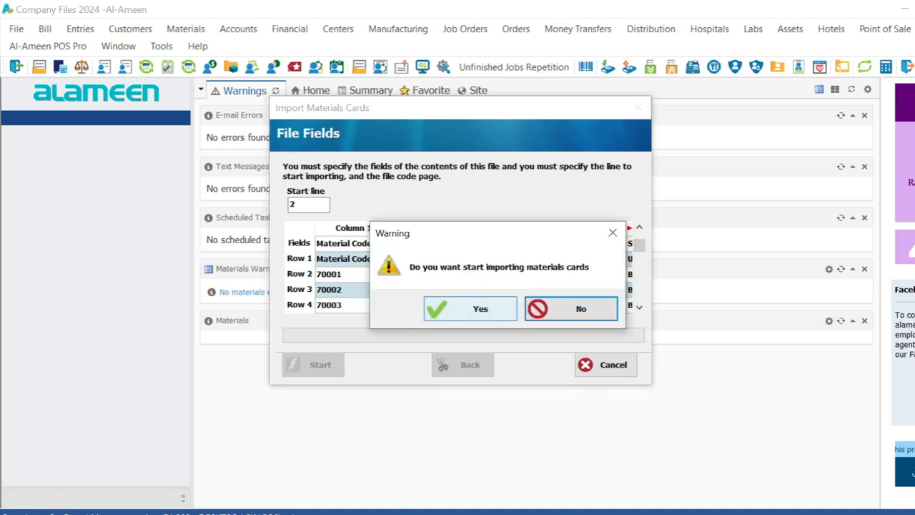
click(470, 309)
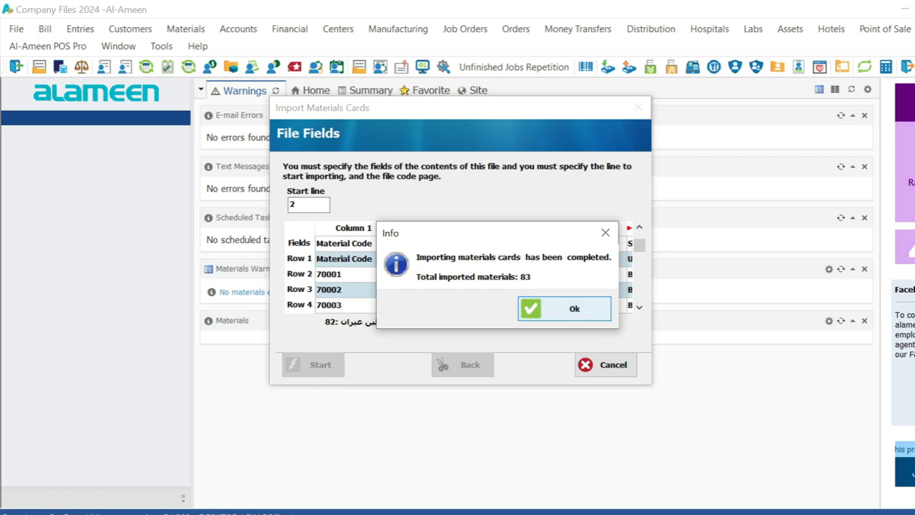
key(Return)
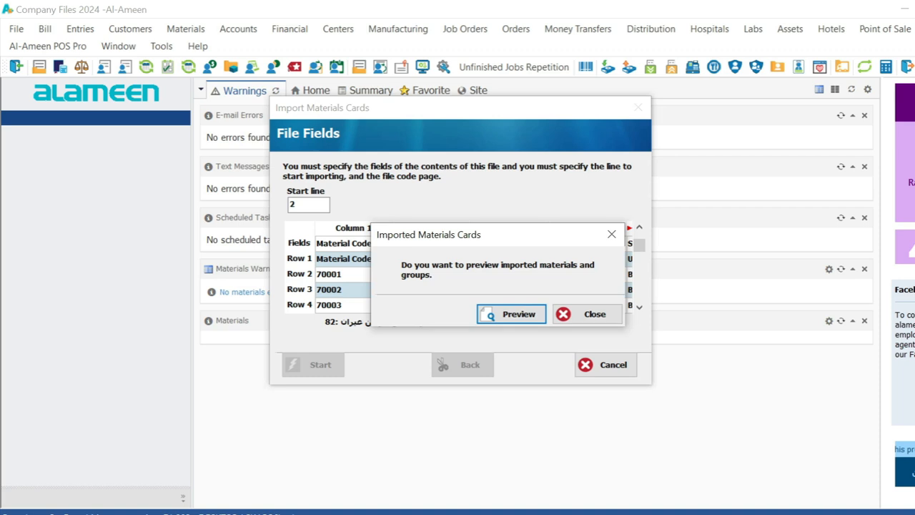
- Preview the imported materials and groups with their operations, and close the preview and the import prompt
key(Return)
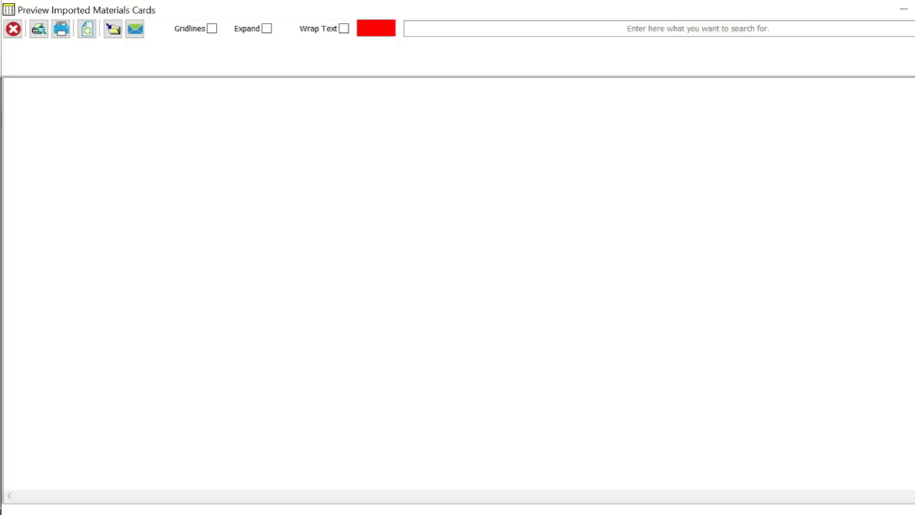
scroll(458, 286, down, 2)
scroll(458, 286, down, 3)
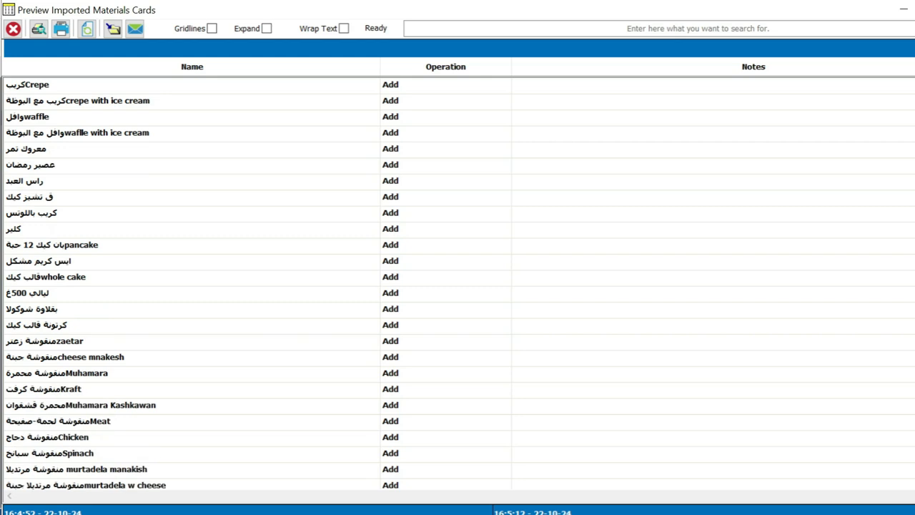
key(super+Down)
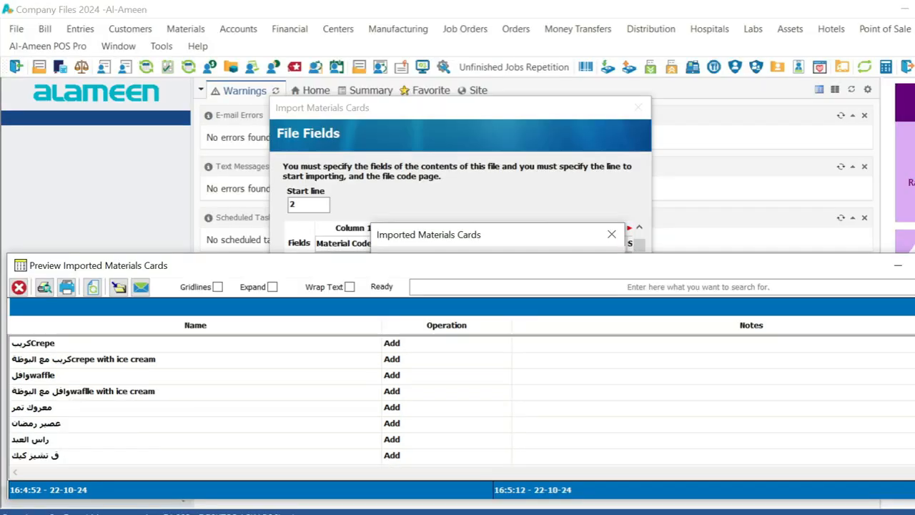
drag(822, 265, 672, 248)
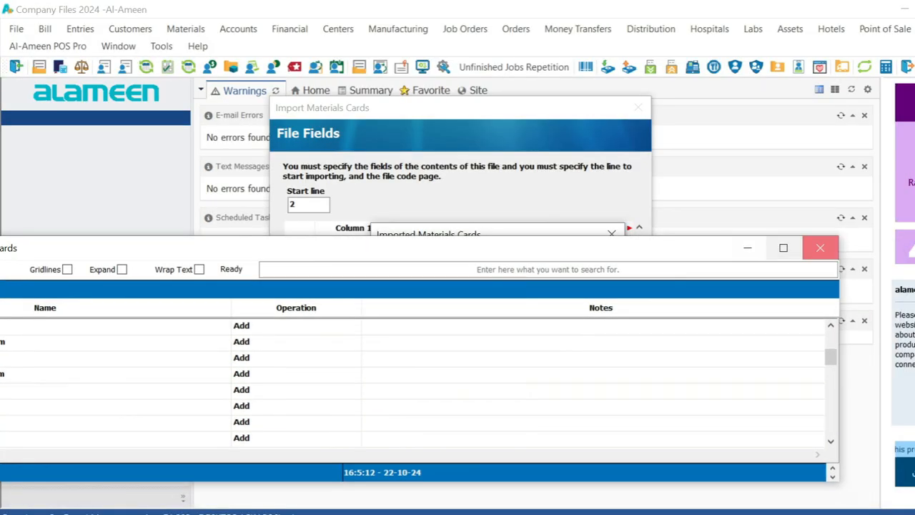
click(821, 247)
key(Tab)
key(Return)
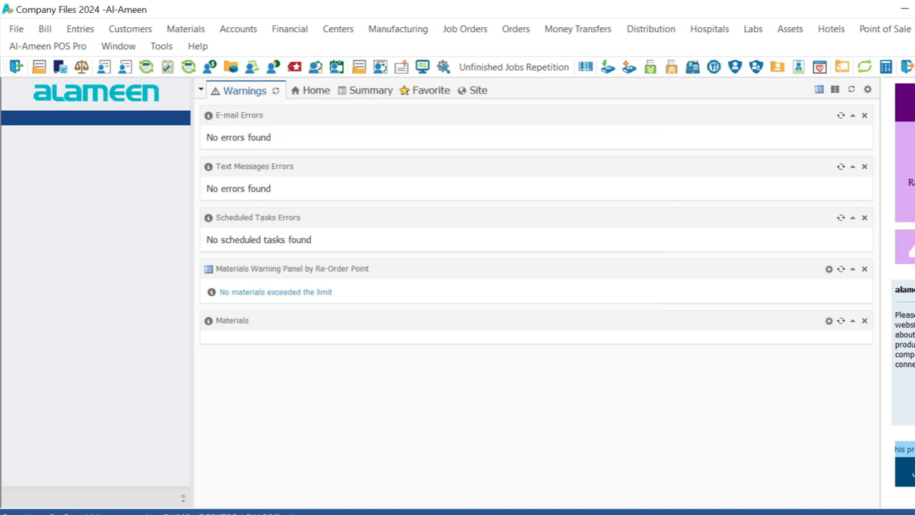
- Open the Chart of Materials and view the materials in the pastry ice cream, manakesh and juices-drinks groups
click(186, 28)
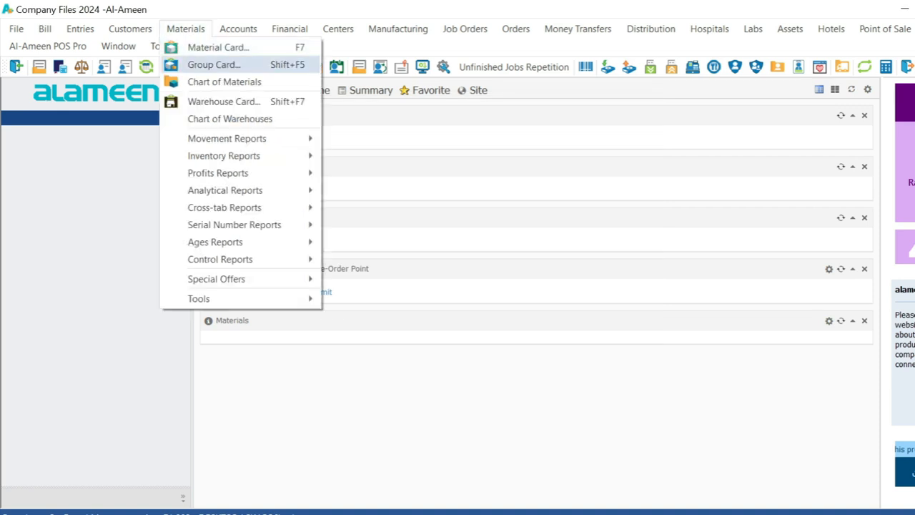
key(Return)
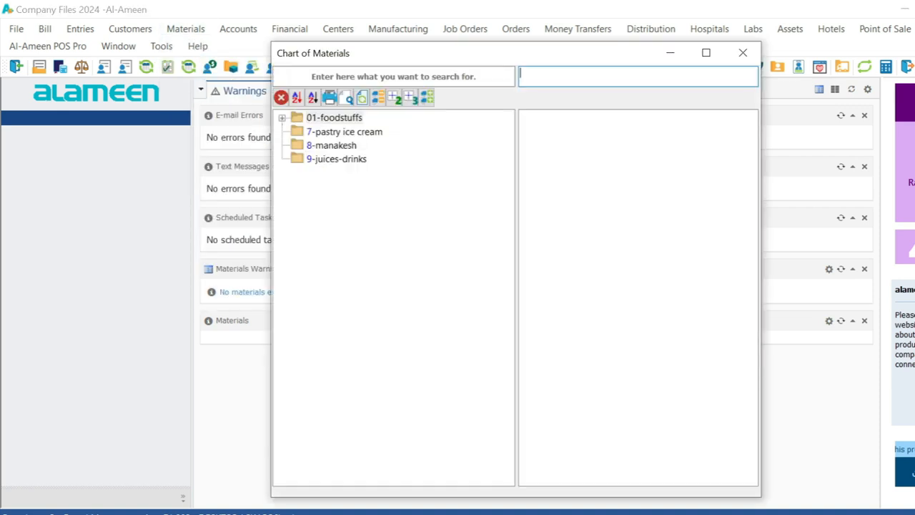
click(344, 131)
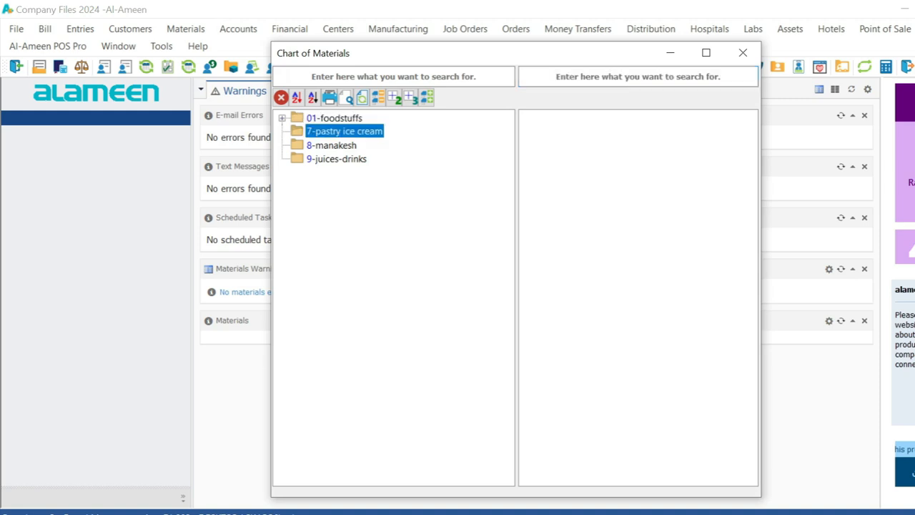
click(331, 145)
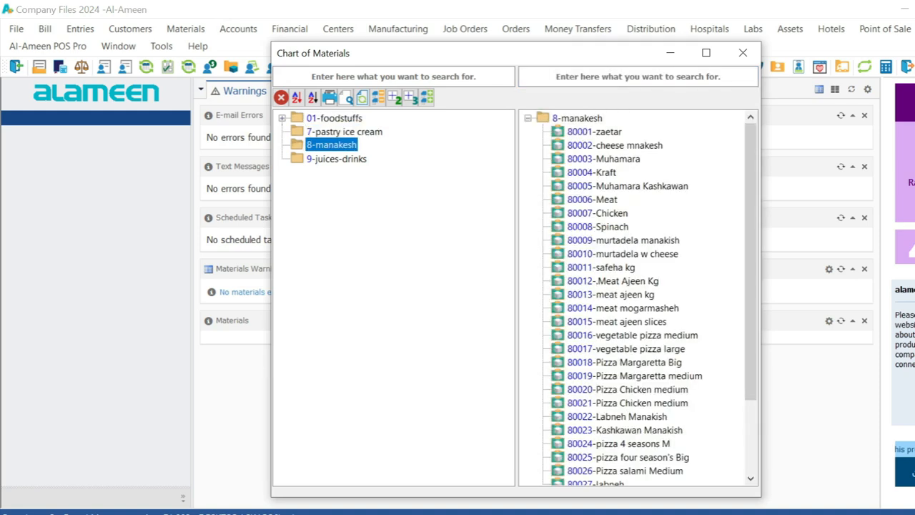
click(336, 158)
click(344, 131)
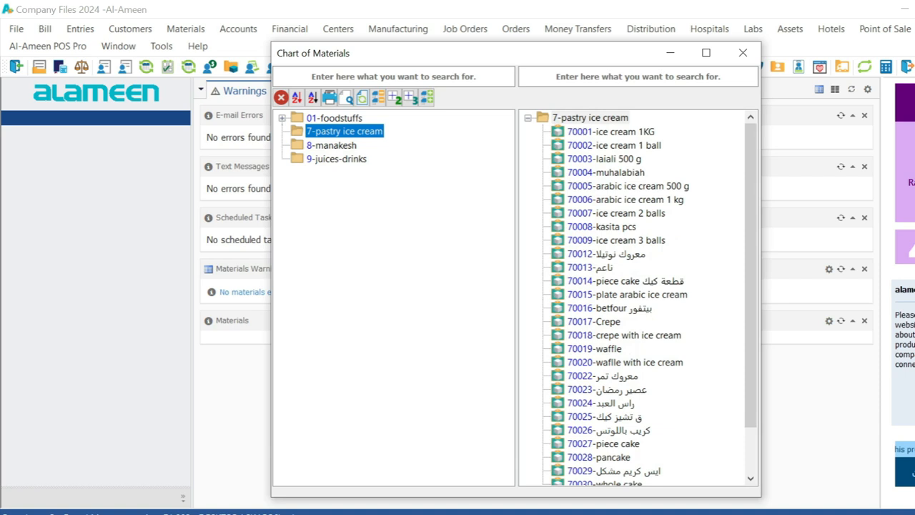
- Open the material card of 70001-ice cream 1KG, check its units, prices and general data, and close the card
click(611, 131)
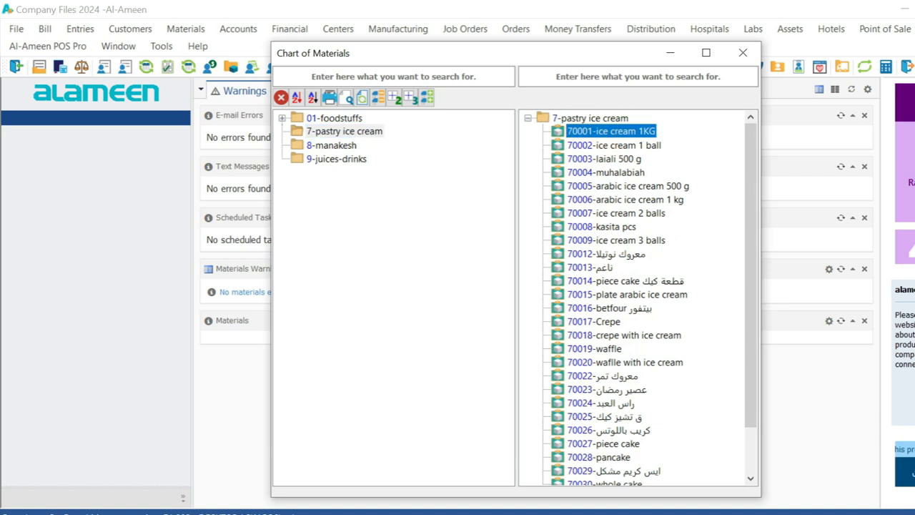
double_click(612, 132)
click(239, 194)
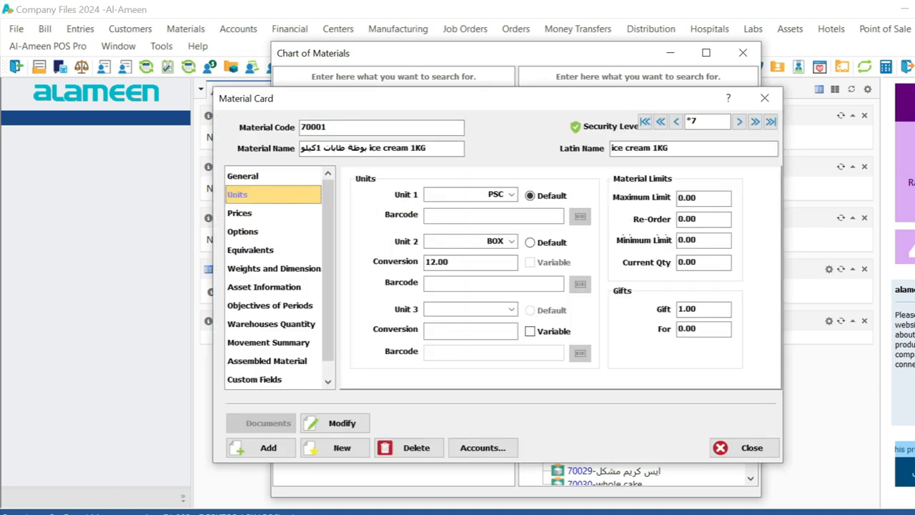
click(241, 213)
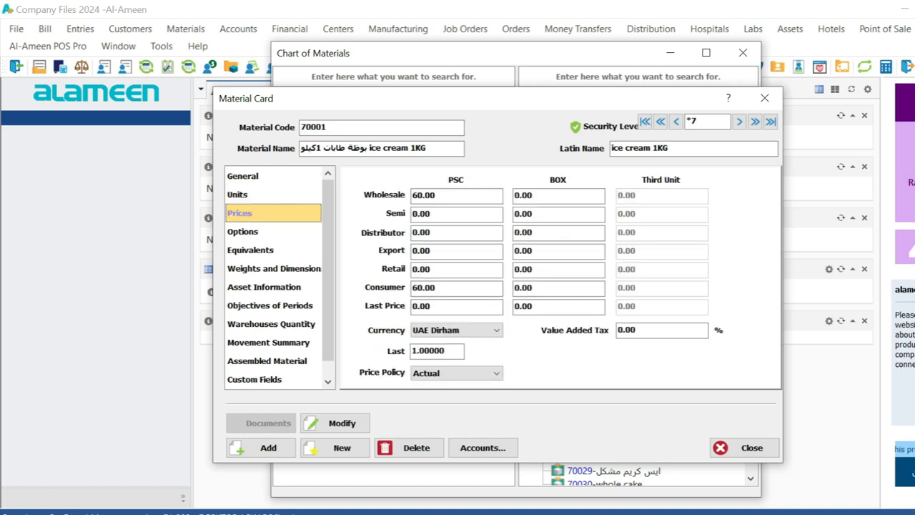
click(450, 288)
click(238, 194)
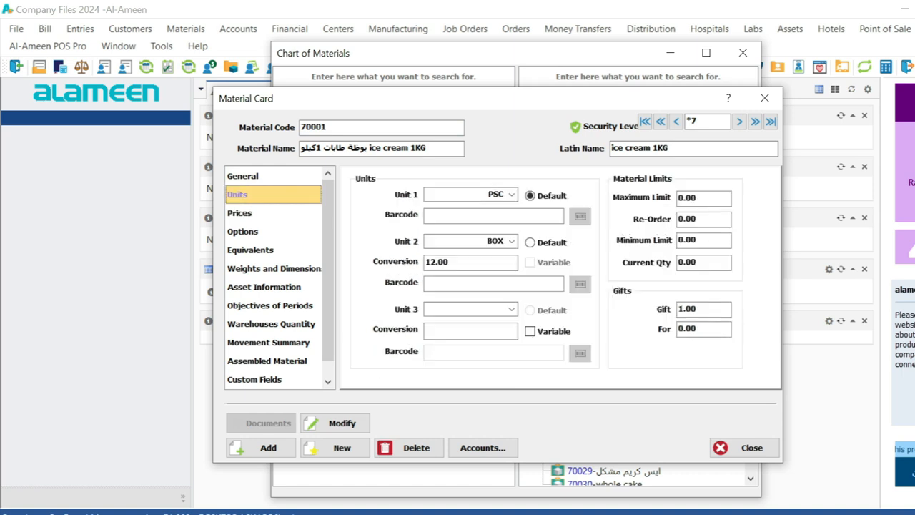
click(243, 176)
click(764, 98)
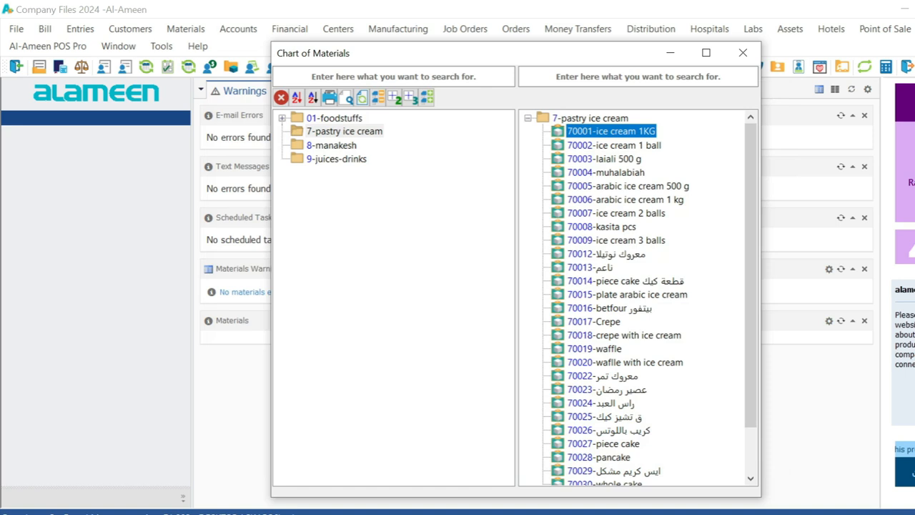
- Expand the foodstuffs group, check the Main Group field on the pastry ice cream group card, and close the card and the chart
click(344, 131)
click(283, 118)
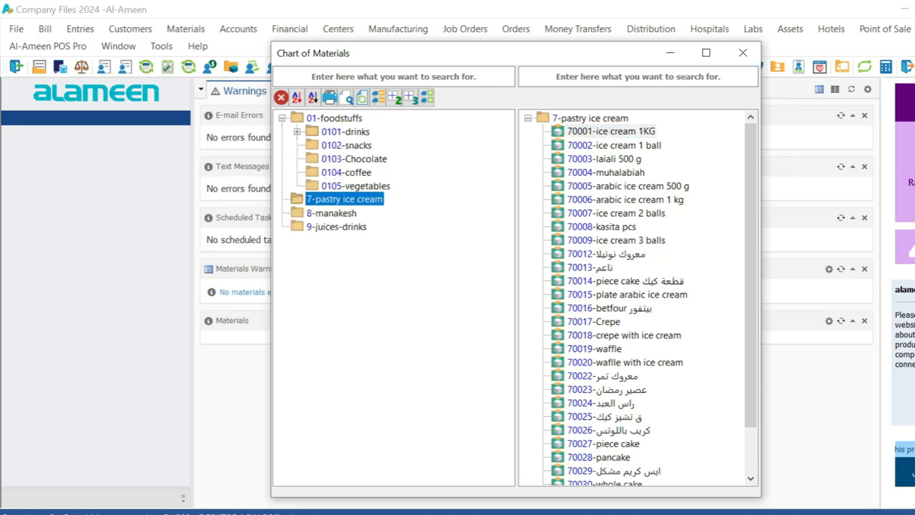
right_click(322, 201)
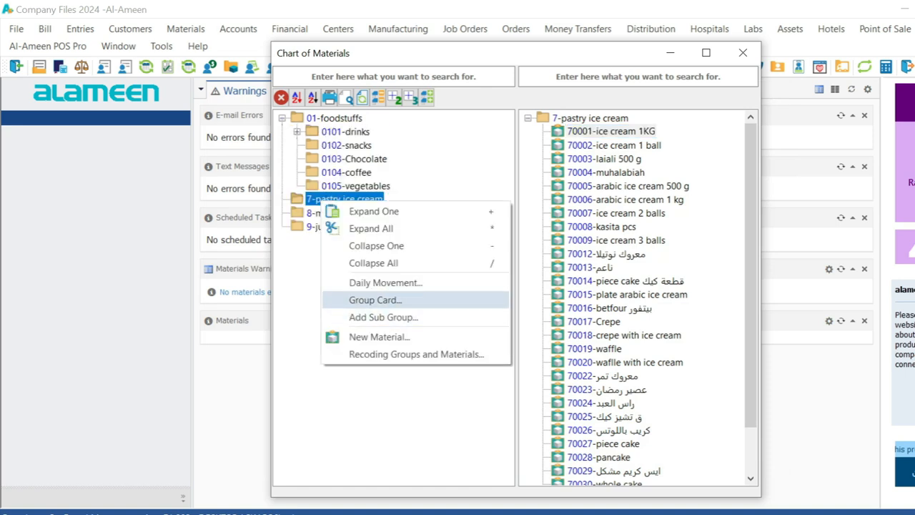
click(372, 299)
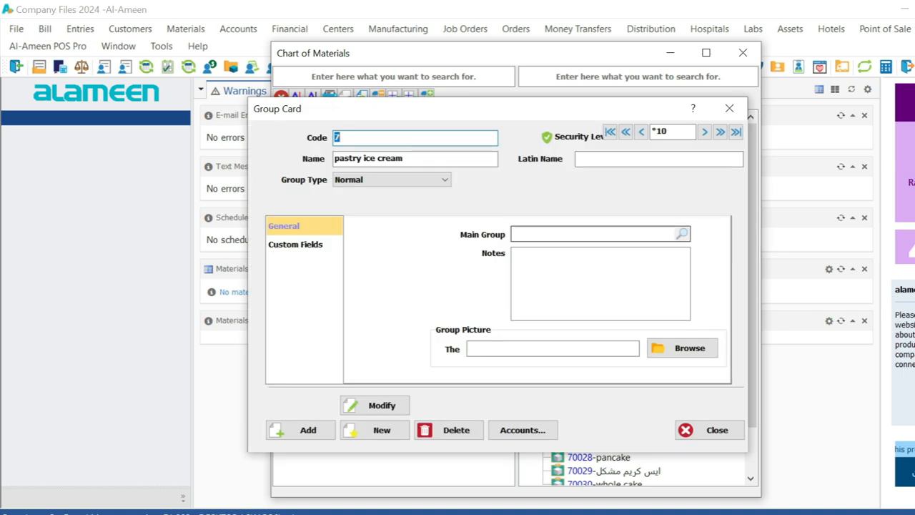
click(579, 233)
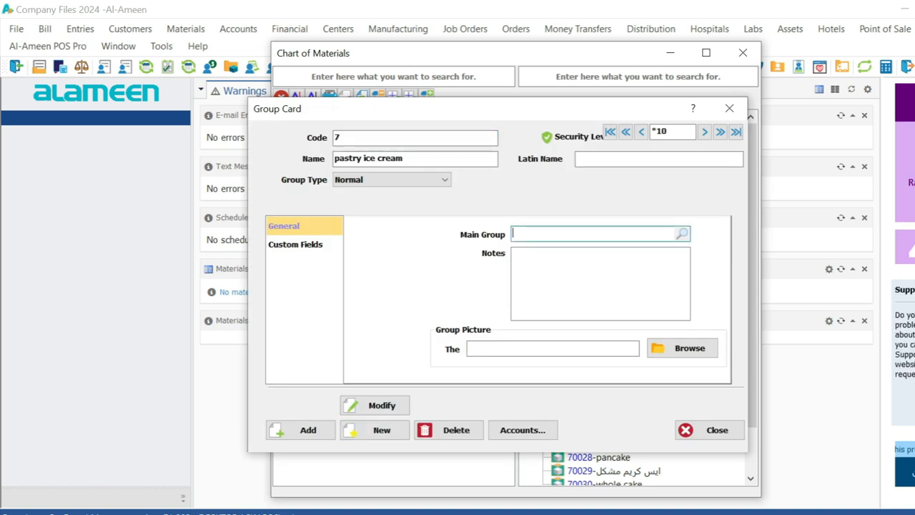
click(729, 108)
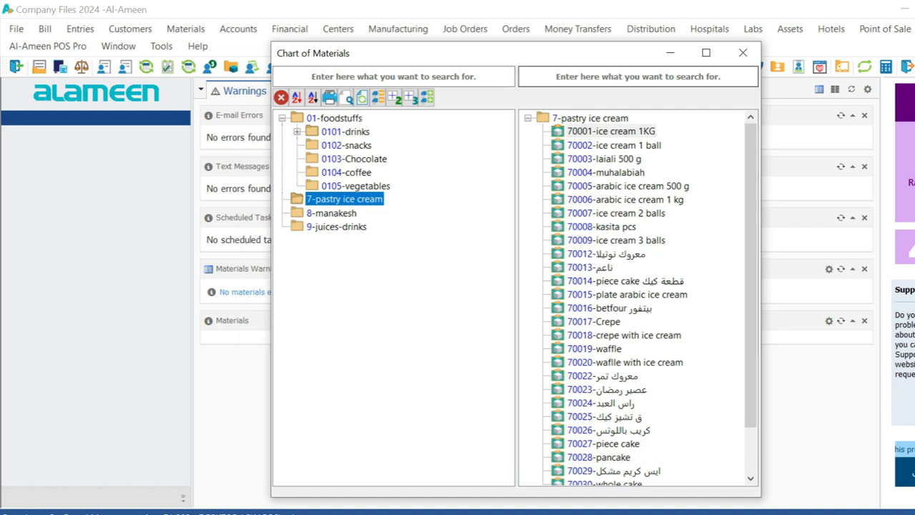
click(743, 53)
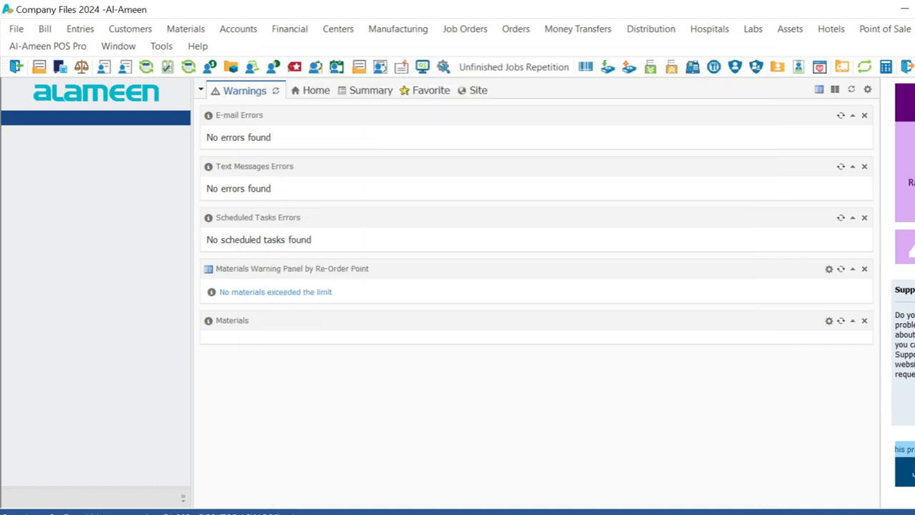